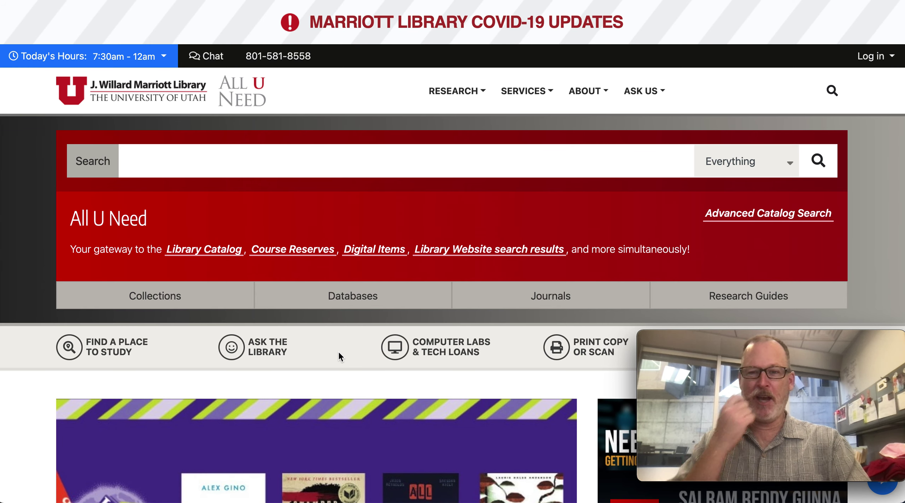
Switch to OneNote's anger-idiom origins page listing seven phrases and the 'Etemology' note.
{"action": "key", "text": "super+Tab"}
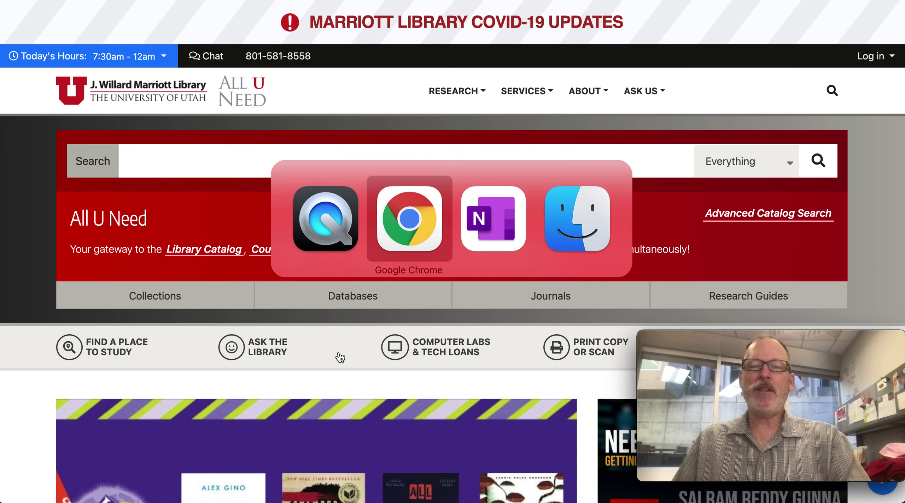
{"action": "key", "text": "super+Tab"}
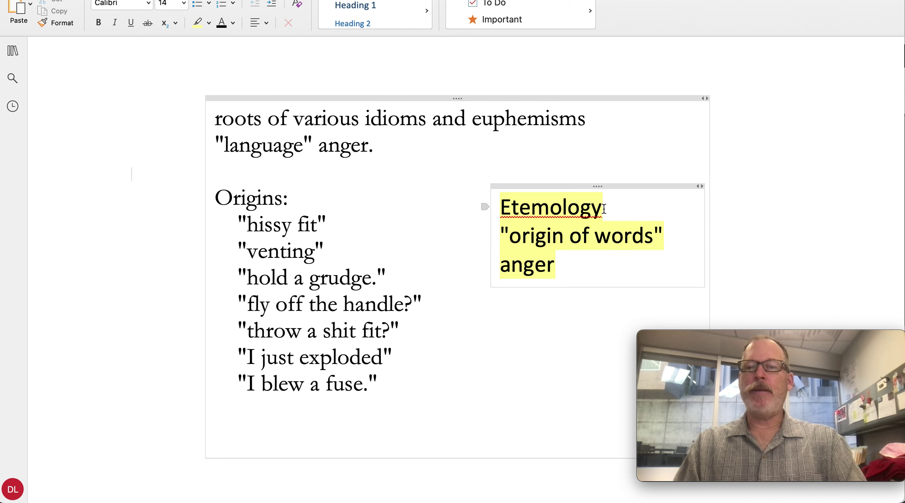
Select 'Etemology' in the note box, then go back to the library homepage in Chrome.
{"action": "left_click_drag", "start_coordinate": [604, 209], "coordinate": [481, 207]}
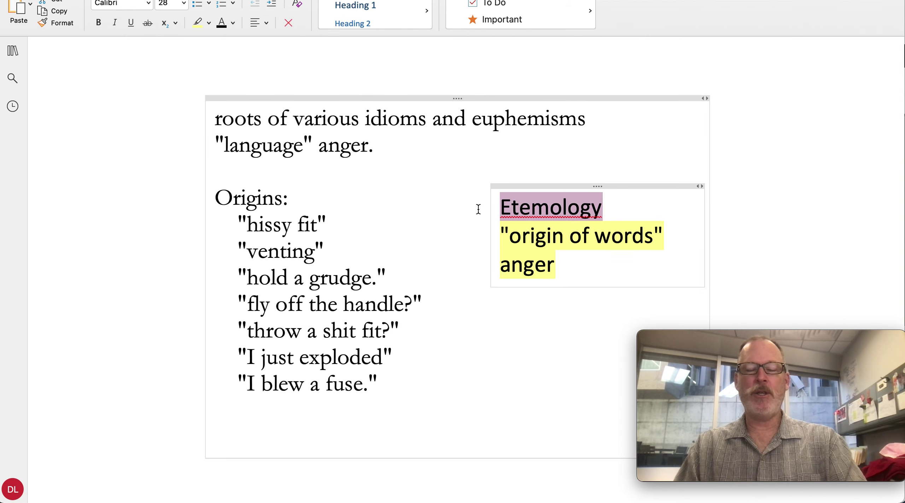
{"action": "key", "text": "super+Tab"}
{"action": "key", "text": "super+Tab"}
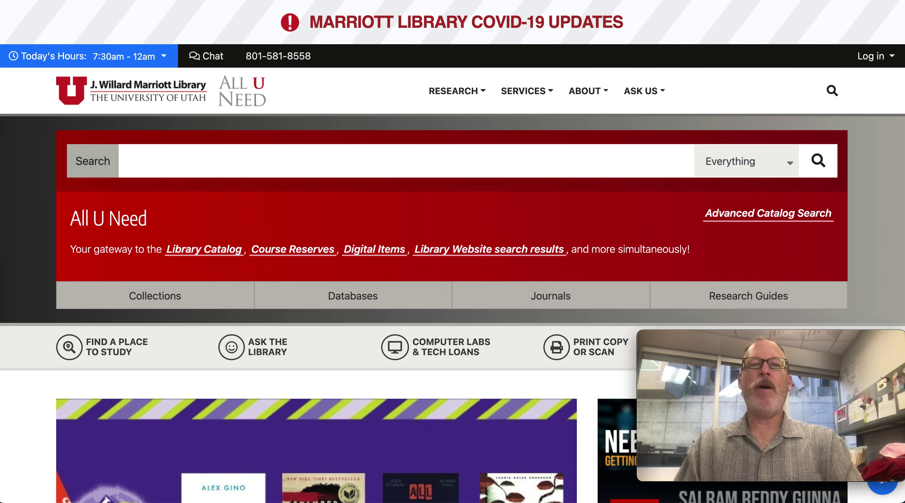
Select the lib.utah.edu URL in Chrome's address bar.
{"action": "mouse_move", "coordinate": [347, 2]}
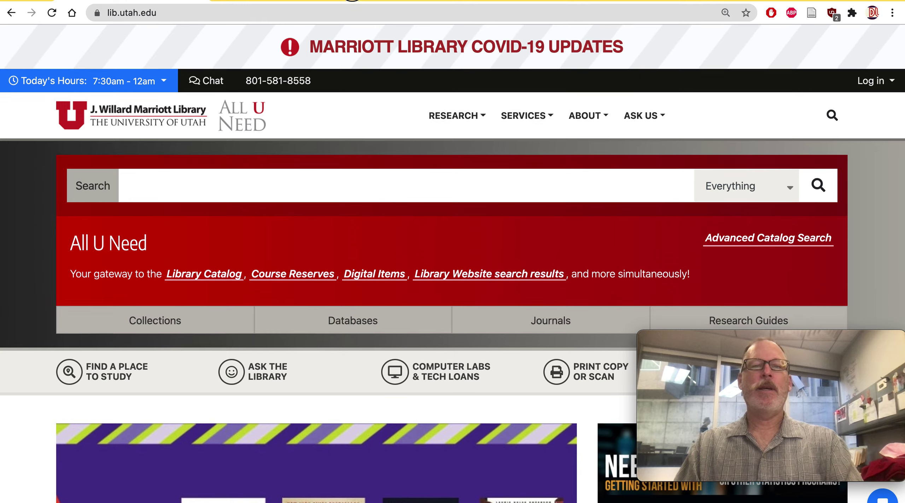
{"action": "left_click", "coordinate": [277, 9]}
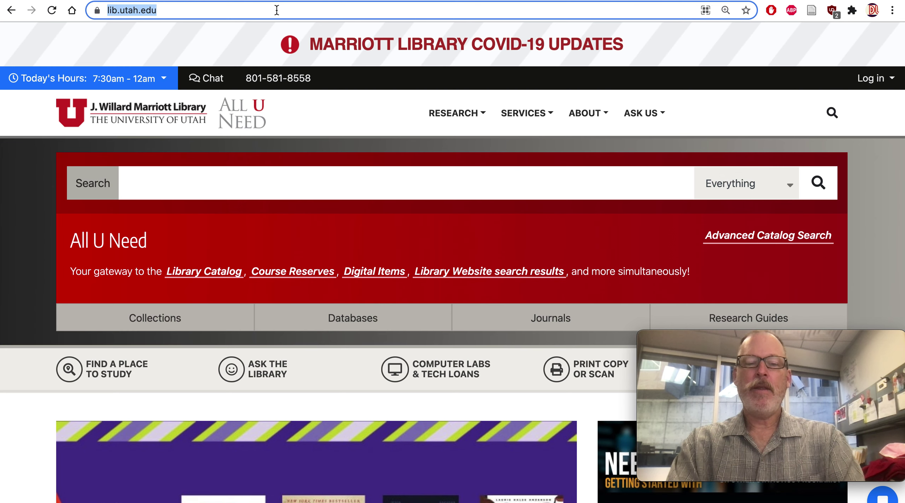
Search Google for etemology:"hissy fit" from the address bar.
{"action": "type", "text": "etemology"}
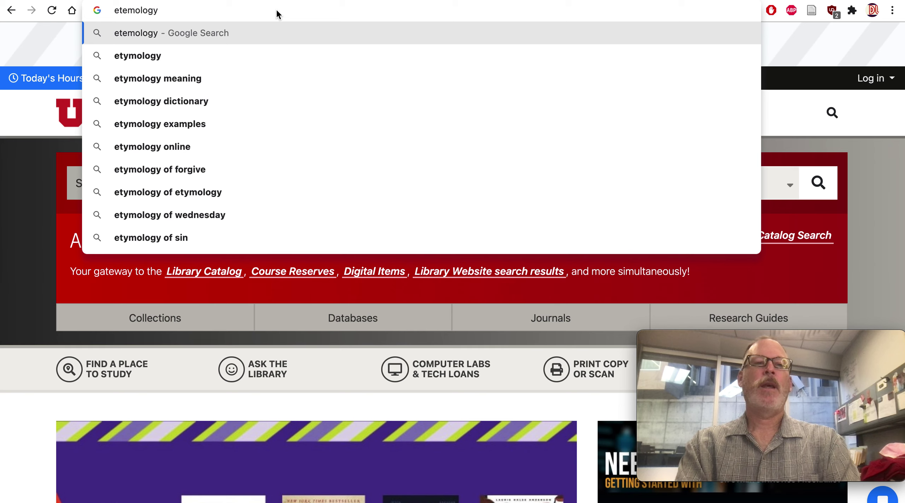
{"action": "type", "text": ":"}
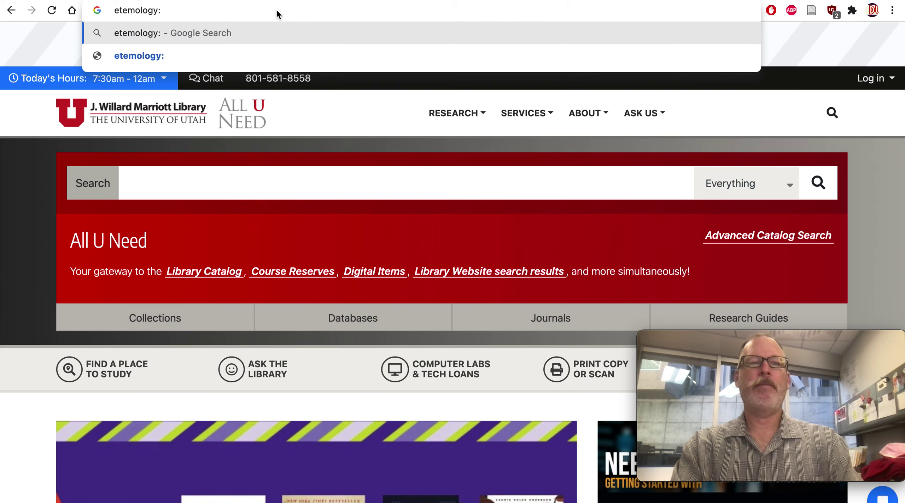
{"action": "key", "text": "super+Tab"}
{"action": "key", "text": "super+Tab"}
{"action": "type", "text": "hissy fit\""}
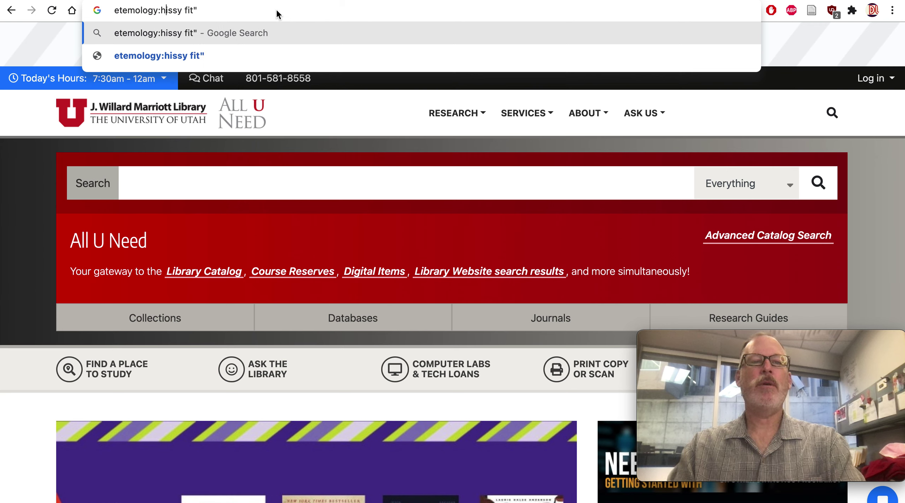
{"action": "type", "text": "\""}
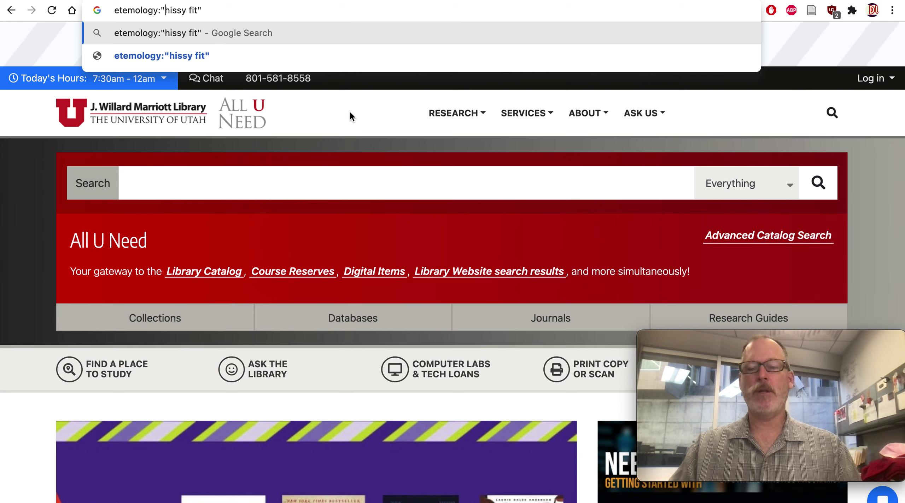
{"action": "key", "text": "Return"}
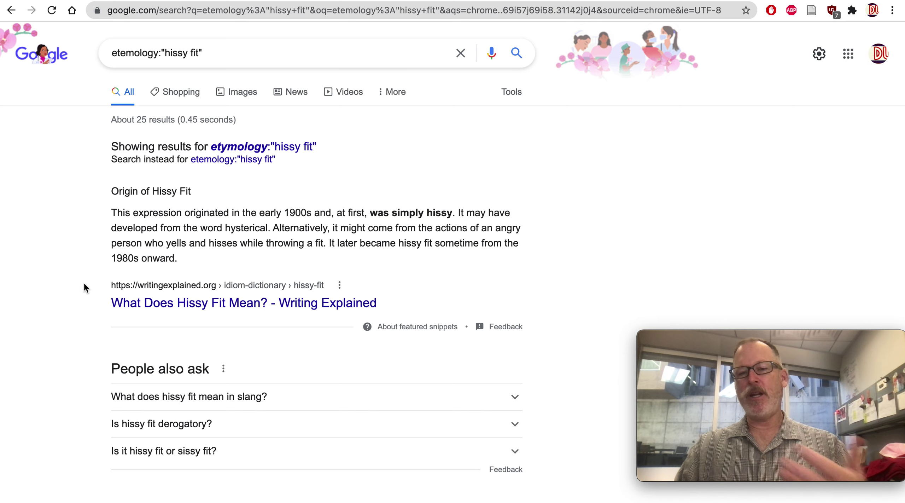
Skim the hissy fit origin results and add 'slang' below Anger in the OneNote term list.
{"action": "scroll", "coordinate": [84, 284], "scroll_direction": "down", "scroll_amount": 5}
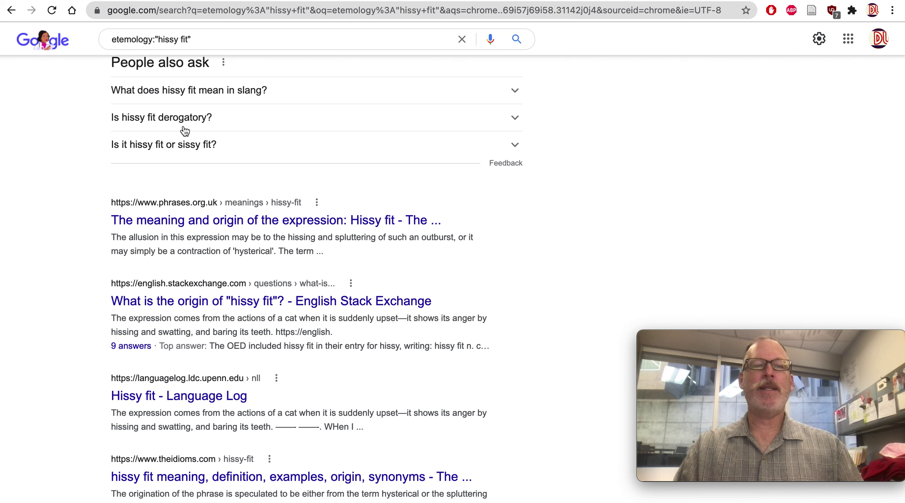
{"action": "key", "text": "super+Tab"}
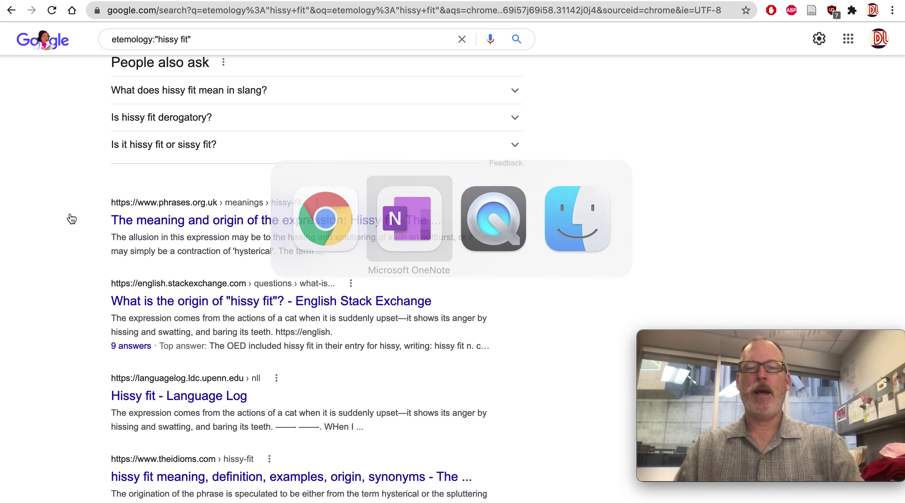
{"action": "left_click", "coordinate": [567, 267]}
{"action": "key", "text": "Return"}
{"action": "type", "text": "slang"}
Look over more hissy fit results, then return to the Marriott Library homepage.
{"action": "key", "text": "super+Tab"}
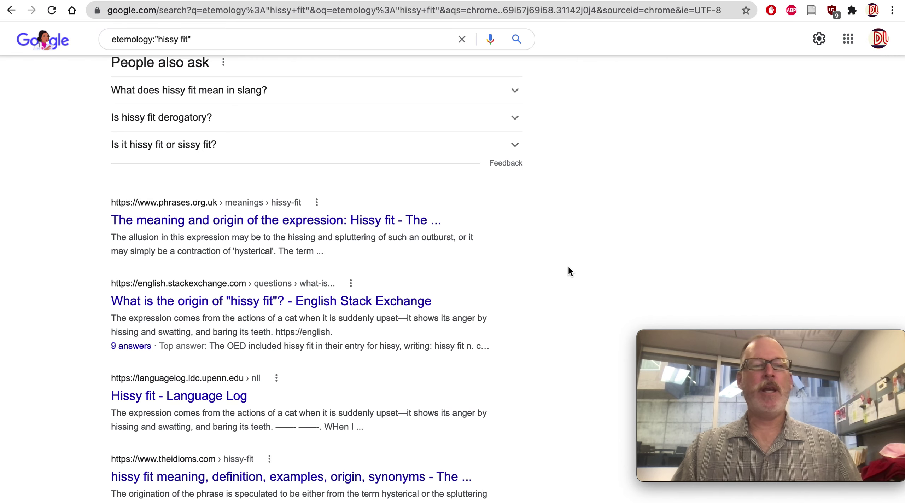
{"action": "scroll", "coordinate": [316, 346], "scroll_direction": "down", "scroll_amount": 5}
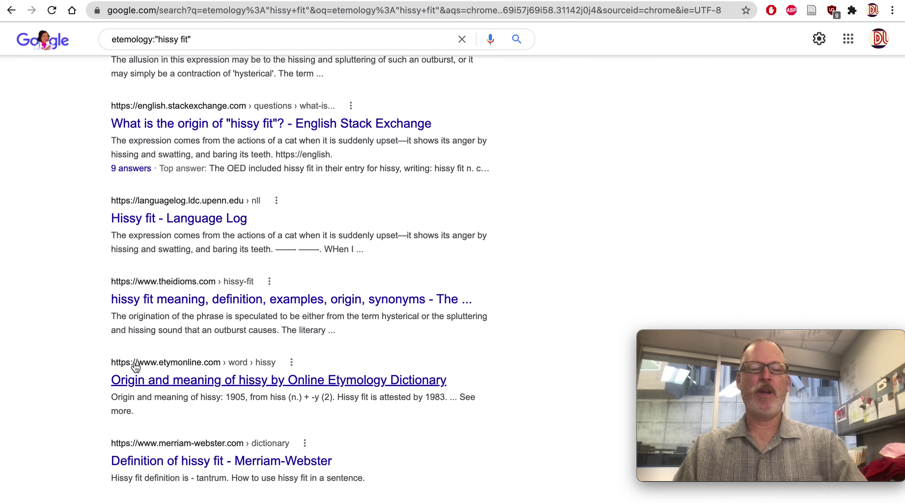
{"action": "key", "text": "super+Tab"}
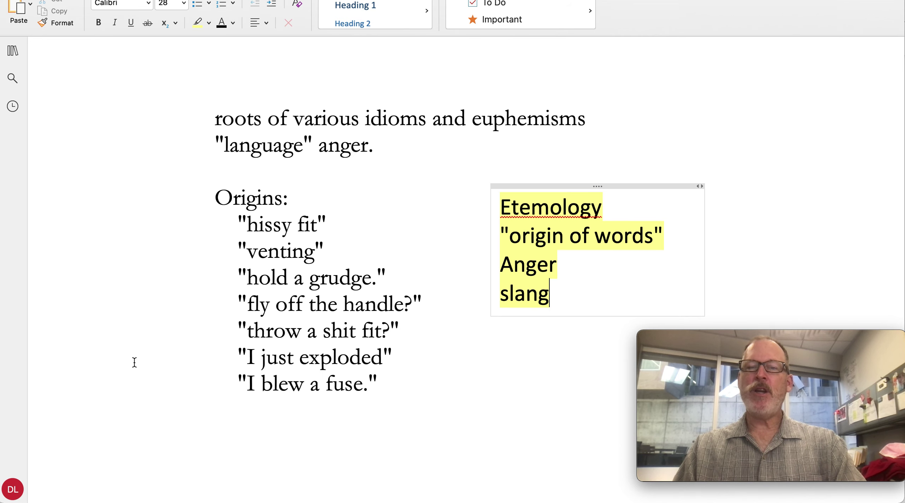
{"action": "key", "text": "super+Tab"}
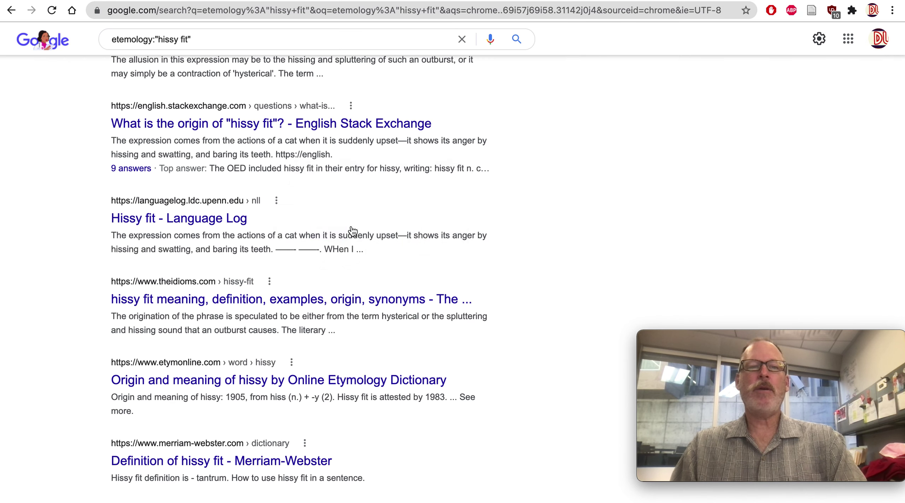
{"action": "left_click", "coordinate": [72, 11]}
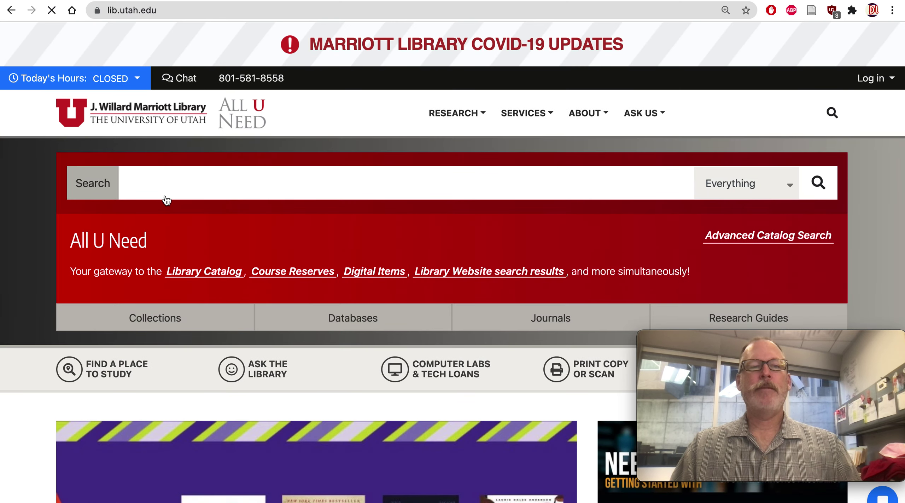
Search the All U Need box for etemology AND "hissy fit", getting 0 results.
{"action": "left_click", "coordinate": [167, 186]}
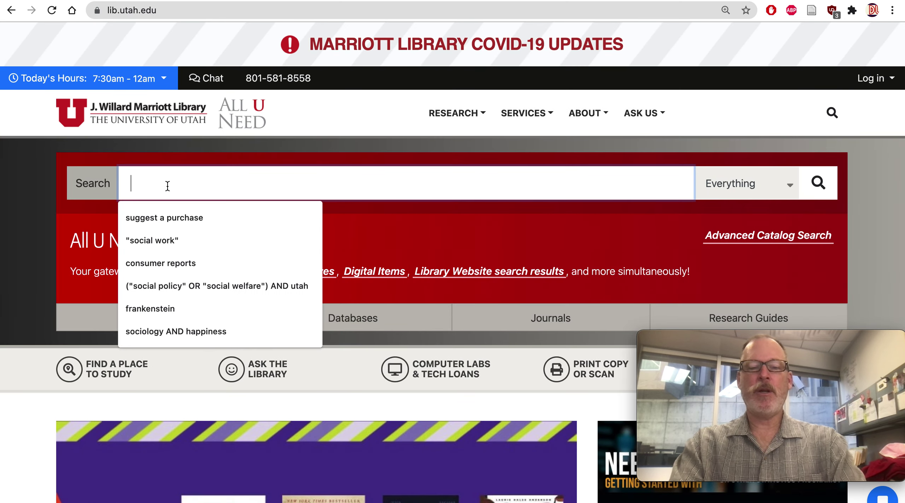
{"action": "type", "text": "et"}
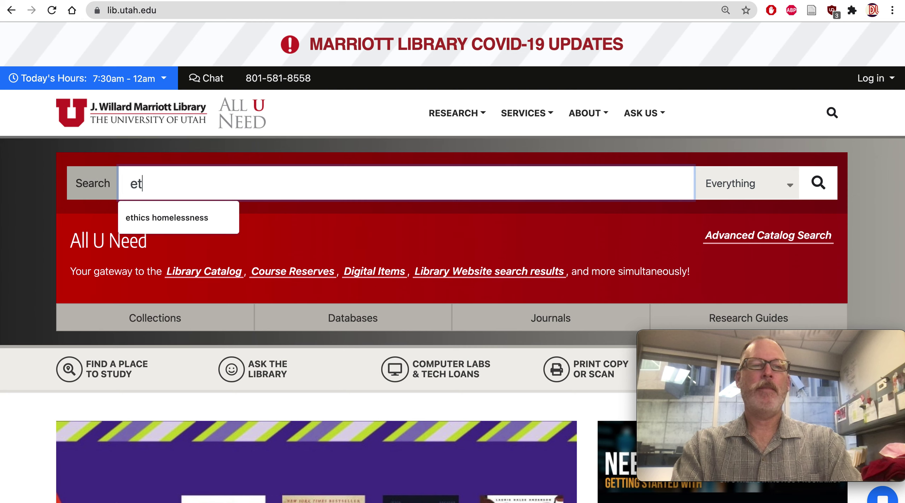
{"action": "type", "text": "emology"}
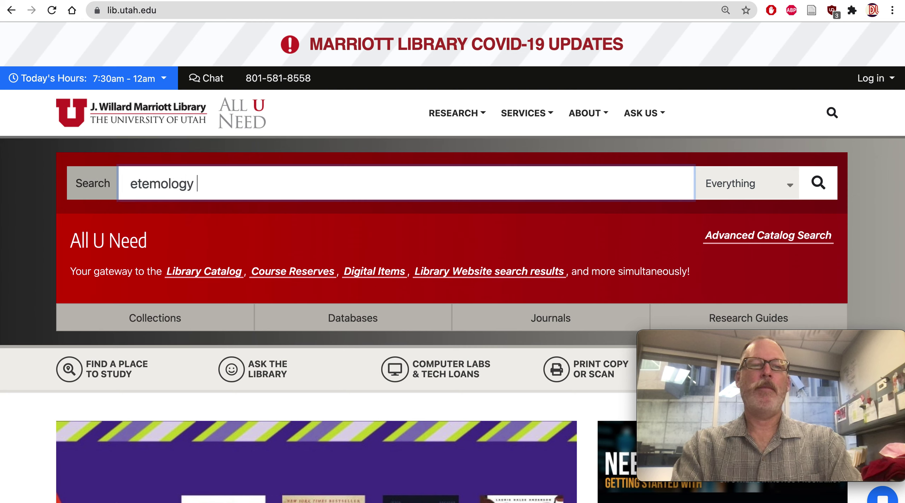
{"action": "type", "text": " AND \"hissy"}
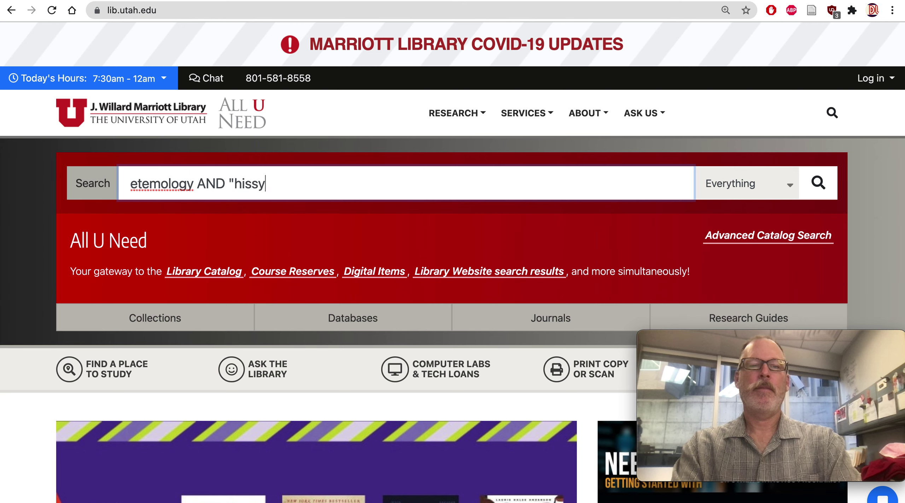
{"action": "type", "text": " fit\""}
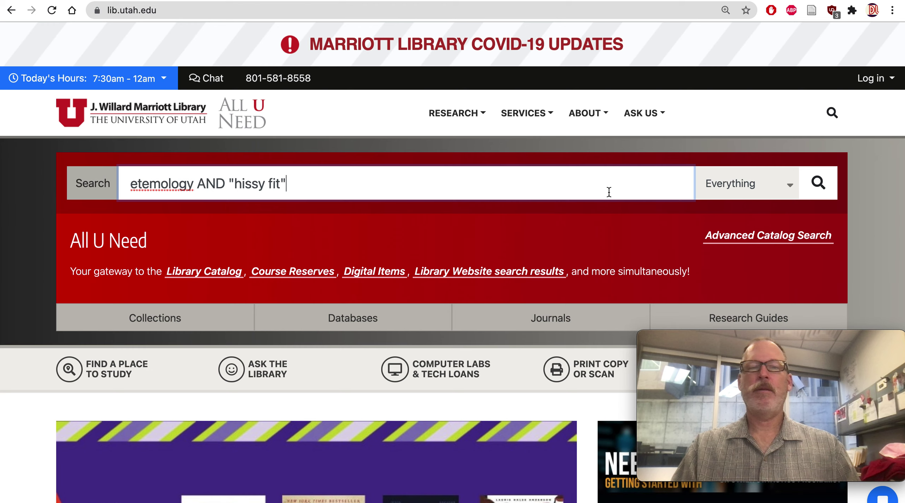
{"action": "left_click", "coordinate": [819, 185]}
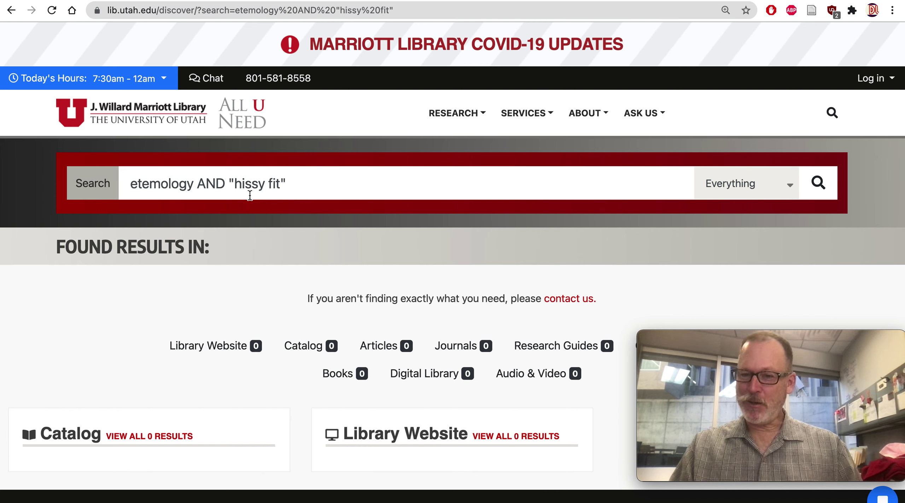
Cut the query down to etemology and review its 8 catalog, 2 article and 1 book results.
{"action": "left_click_drag", "start_coordinate": [295, 181], "coordinate": [201, 182]}
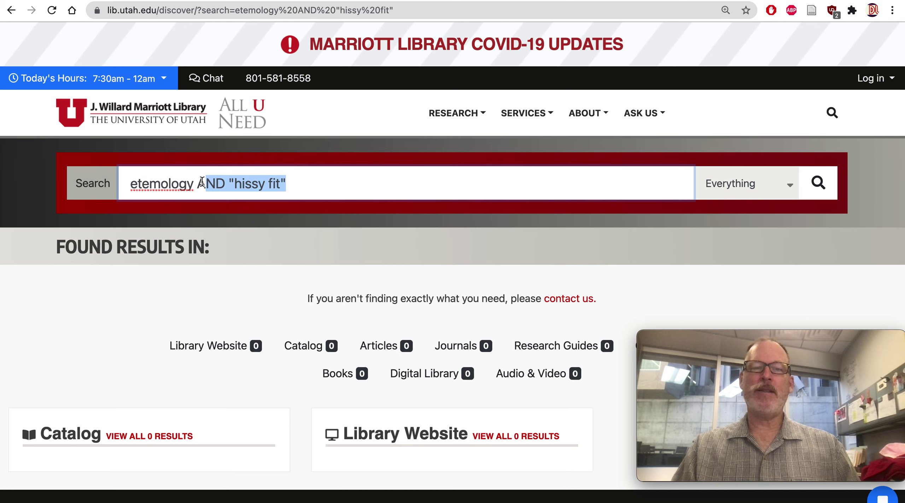
{"action": "key", "text": "BackSpace"}
{"action": "key", "text": "BackSpace"}
{"action": "key", "text": "BackSpace"}
{"action": "key", "text": "Return"}
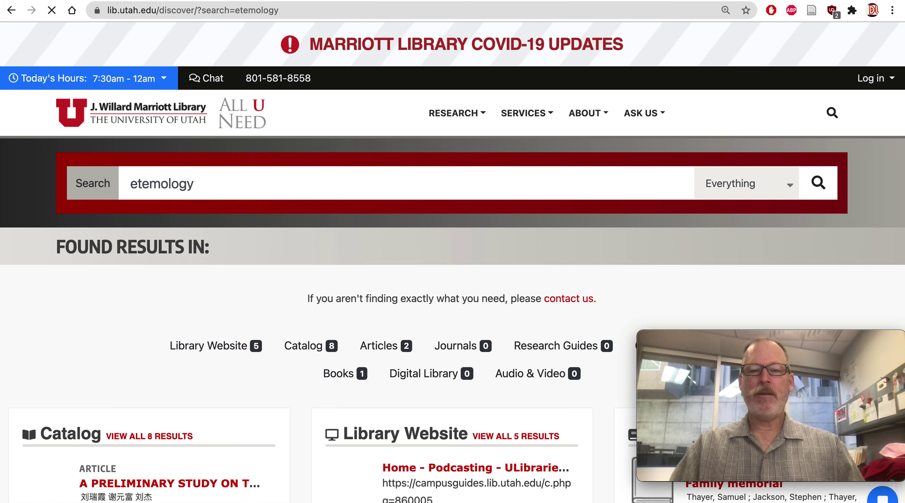
{"action": "scroll", "coordinate": [156, 294], "scroll_direction": "down", "scroll_amount": 5}
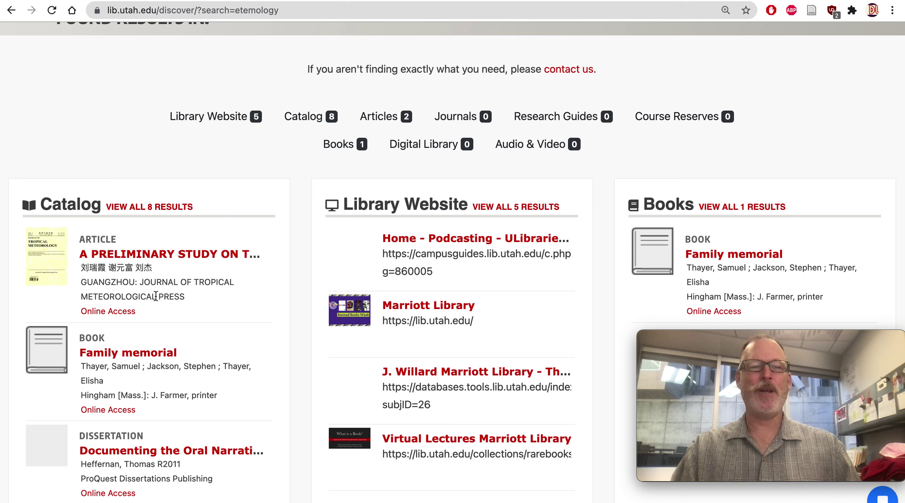
{"action": "scroll", "coordinate": [156, 296], "scroll_direction": "up", "scroll_amount": 5}
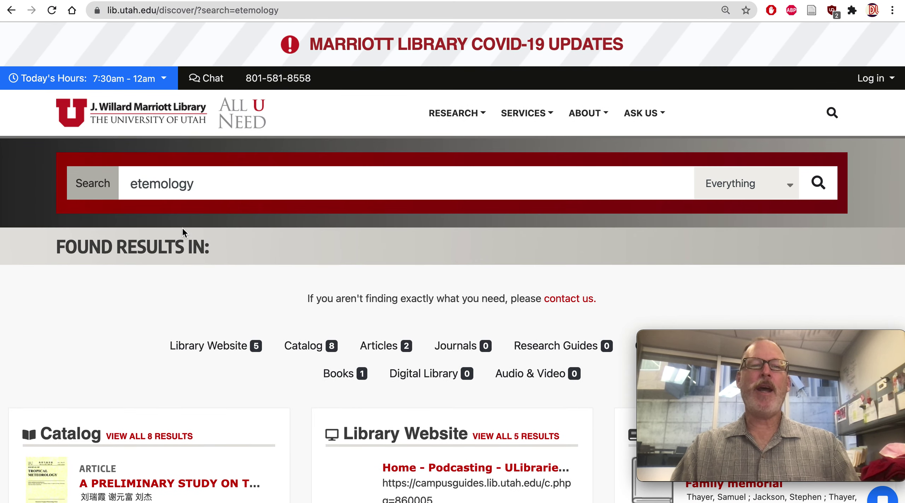
Search the library for "origin of words" and scroll through the results.
{"action": "left_click_drag", "start_coordinate": [207, 180], "coordinate": [81, 179]}
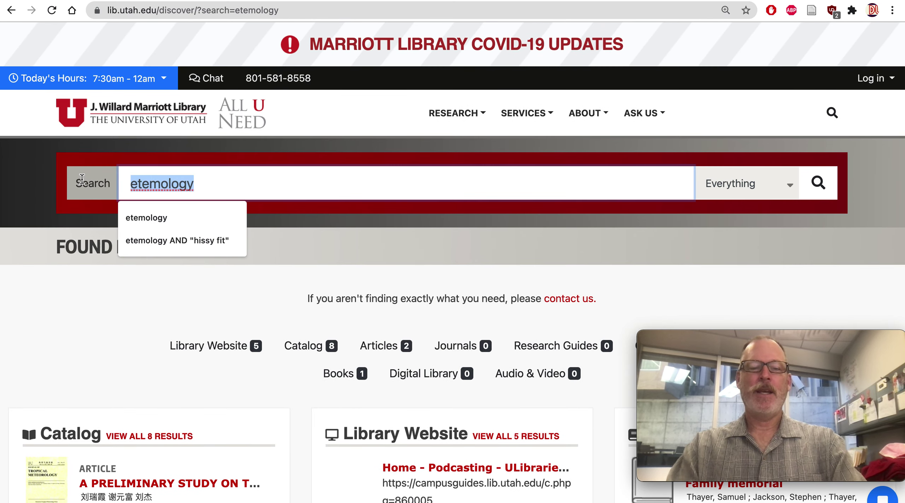
{"action": "type", "text": "\"or"}
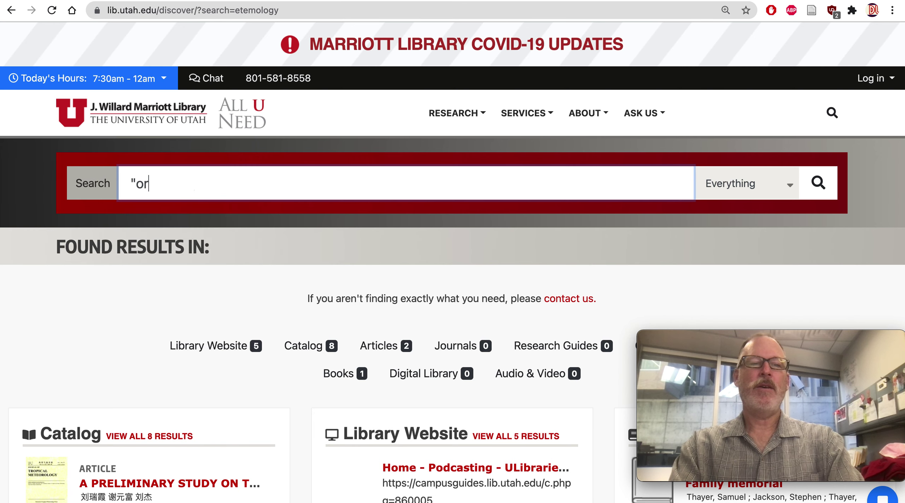
{"action": "type", "text": "igin of word"}
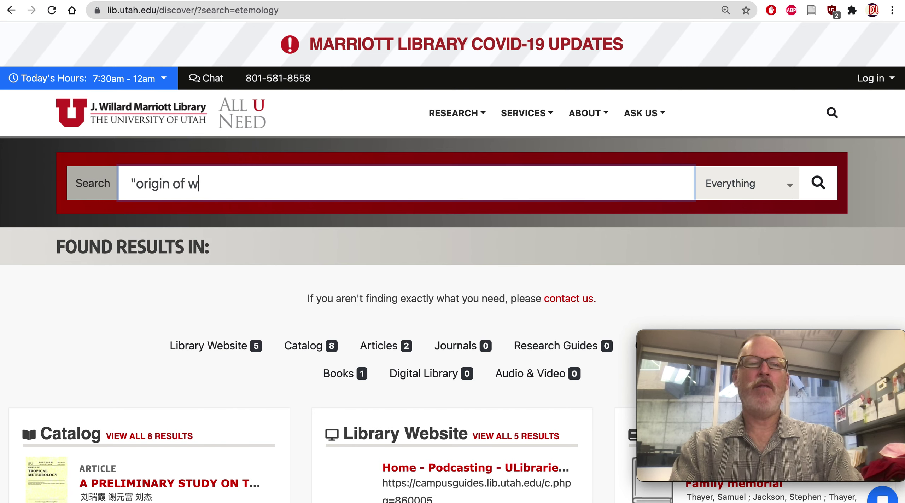
{"action": "type", "text": "s\""}
{"action": "key", "text": "Return"}
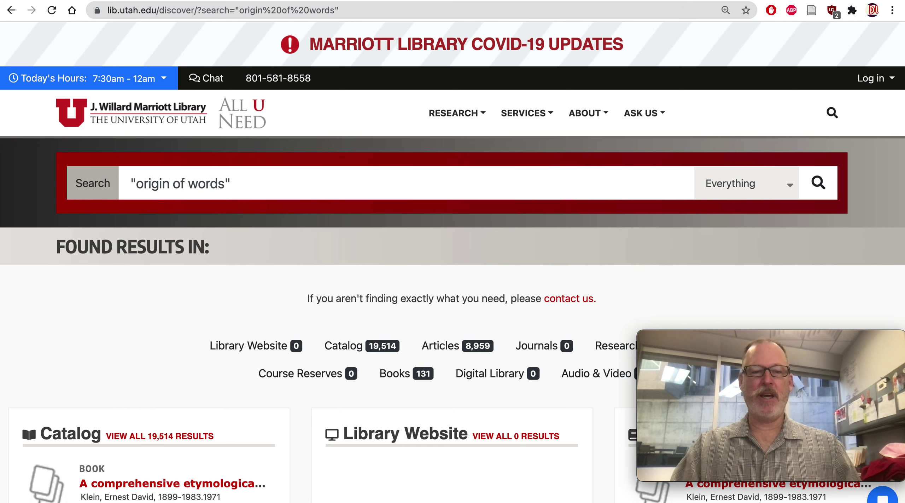
{"action": "scroll", "coordinate": [218, 304], "scroll_direction": "down", "scroll_amount": 8}
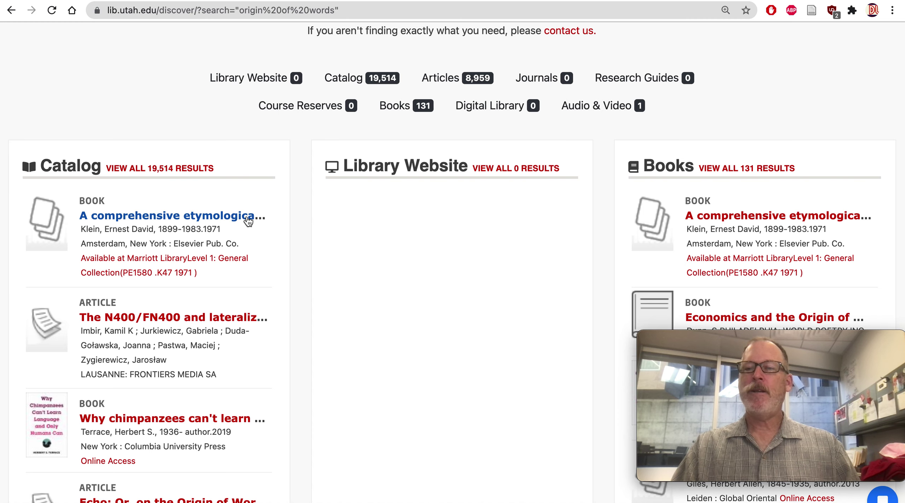
{"action": "scroll", "coordinate": [248, 221], "scroll_direction": "up", "scroll_amount": 8}
{"action": "scroll", "coordinate": [249, 221], "scroll_direction": "down", "scroll_amount": 1}
Search etymological AND "hissy fit", narrowing to 3 catalog results and 1 article.
{"action": "left_click_drag", "start_coordinate": [238, 180], "coordinate": [82, 179]}
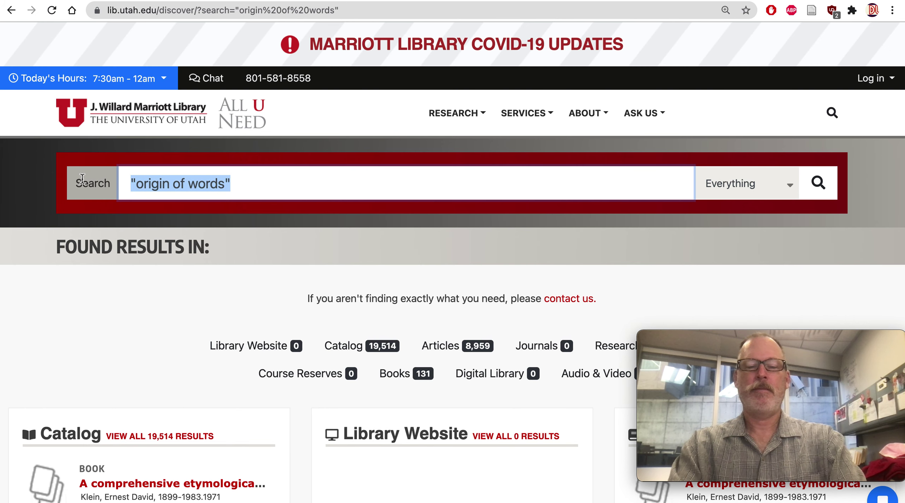
{"action": "type", "text": "etemologyca"}
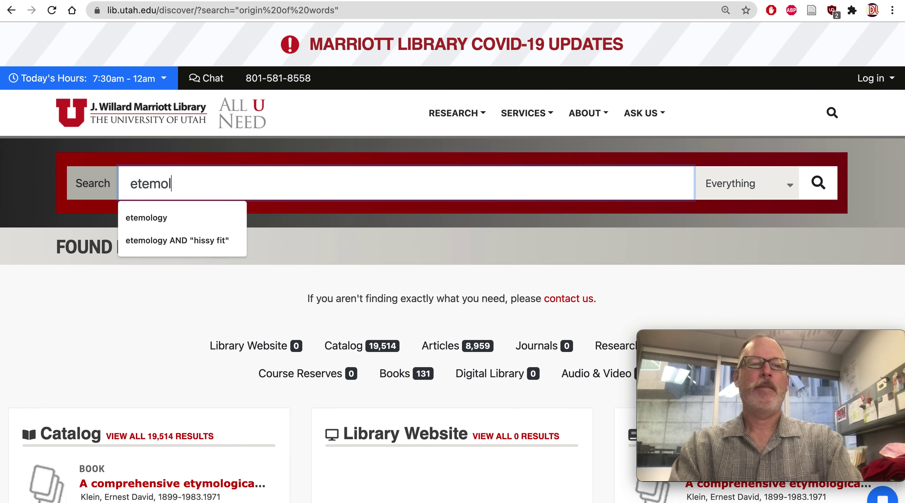
{"action": "key", "text": "BackSpace"}
{"action": "key", "text": "BackSpace"}
{"action": "key", "text": "BackSpace"}
{"action": "type", "text": "ical"}
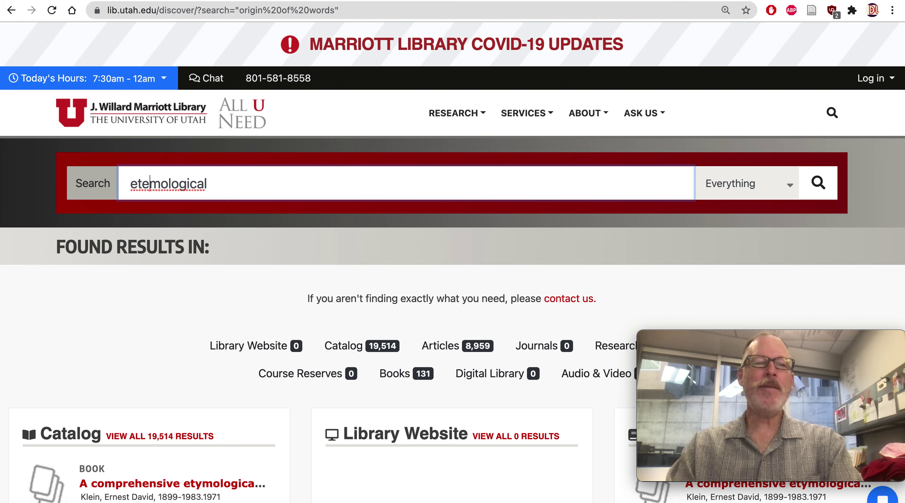
{"action": "key", "text": "BackSpace"}
{"action": "type", "text": "ymological"}
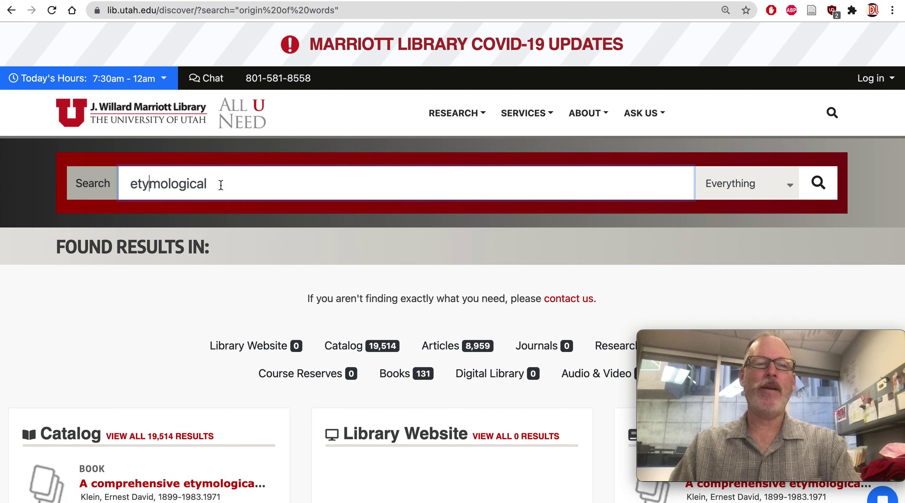
{"action": "type", "text": " AND"}
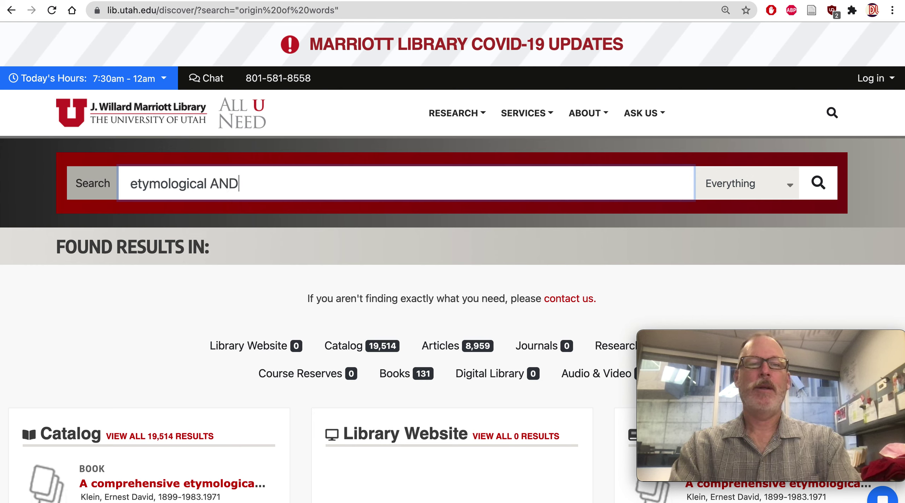
{"action": "type", "text": " \"hissy fit\""}
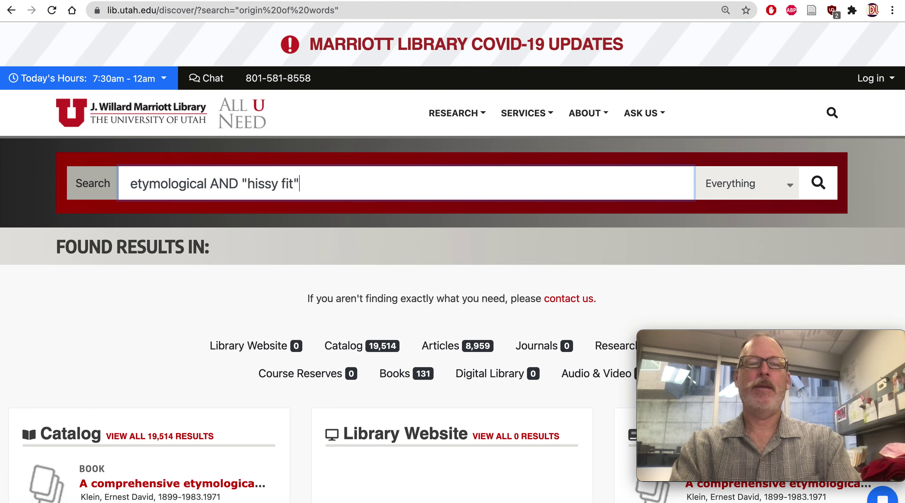
{"action": "key", "text": "Return"}
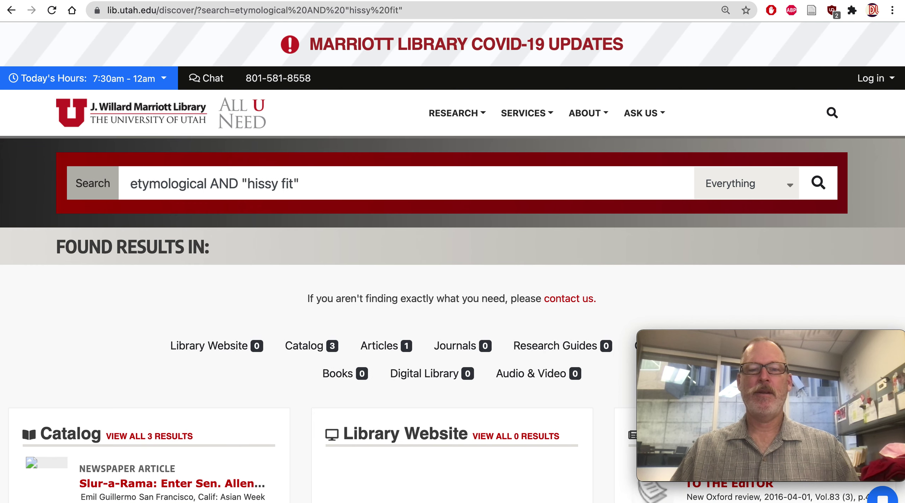
{"action": "scroll", "coordinate": [297, 321], "scroll_direction": "down", "scroll_amount": 5}
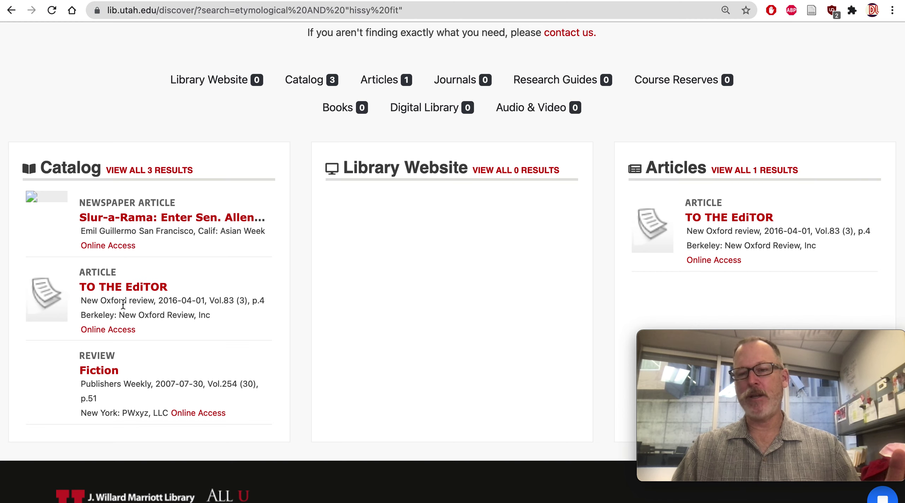
{"action": "scroll", "coordinate": [258, 195], "scroll_direction": "up", "scroll_amount": 5}
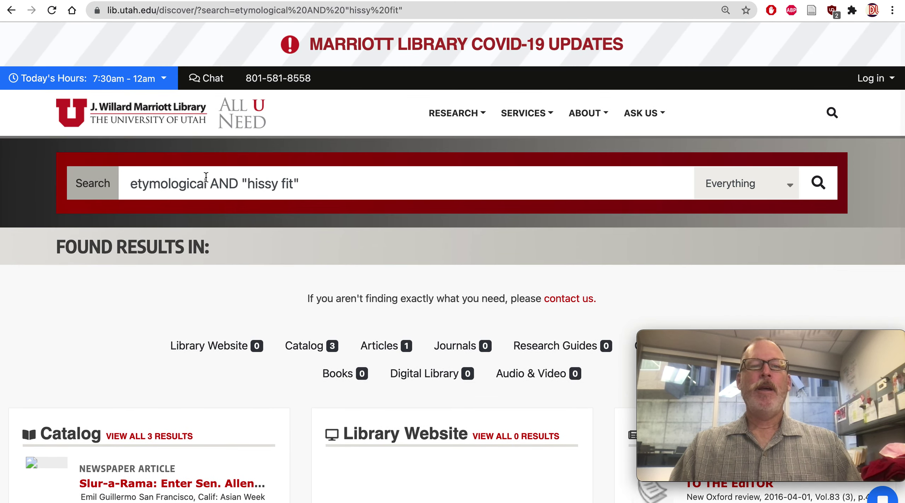
{"action": "left_click", "coordinate": [208, 182]}
{"action": "key", "text": "BackSpace"}
Swap etymological for "origin of word*" and rerun, getting 2 catalog items and 2 articles.
{"action": "double_click", "coordinate": [207, 183]}
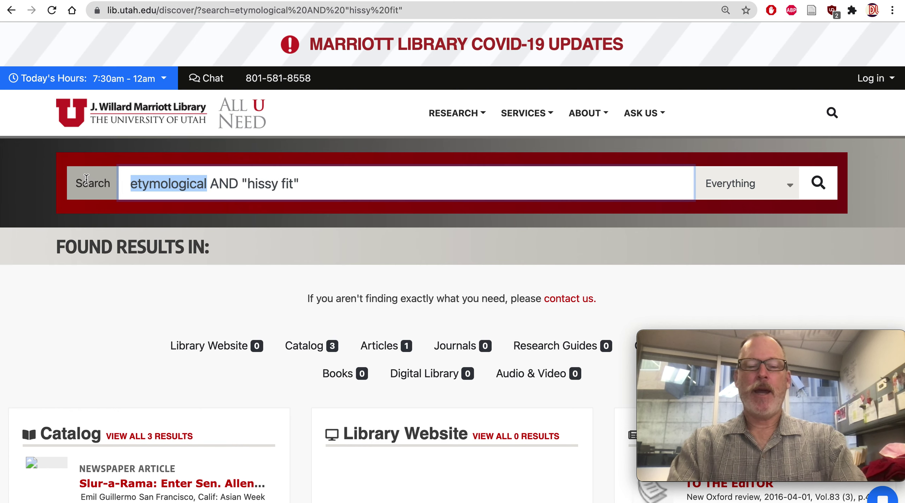
{"action": "type", "text": "\"ori"}
{"action": "type", "text": "gin of "}
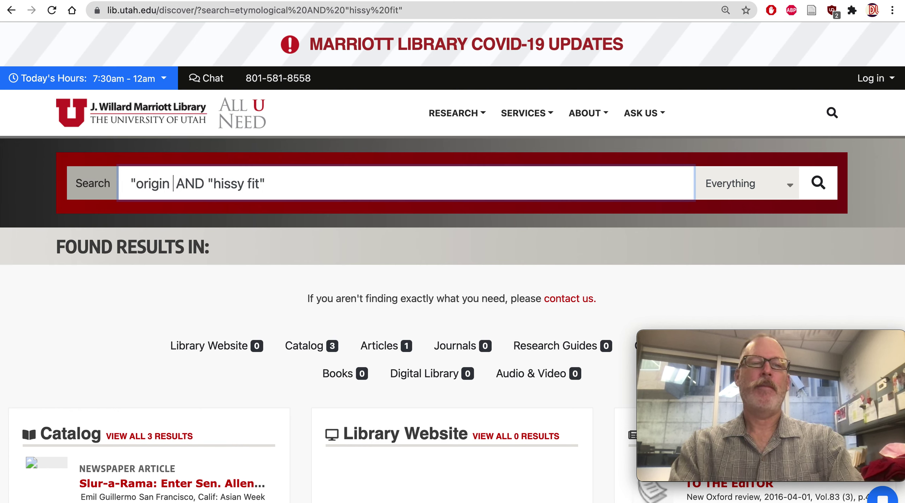
{"action": "type", "text": "word"}
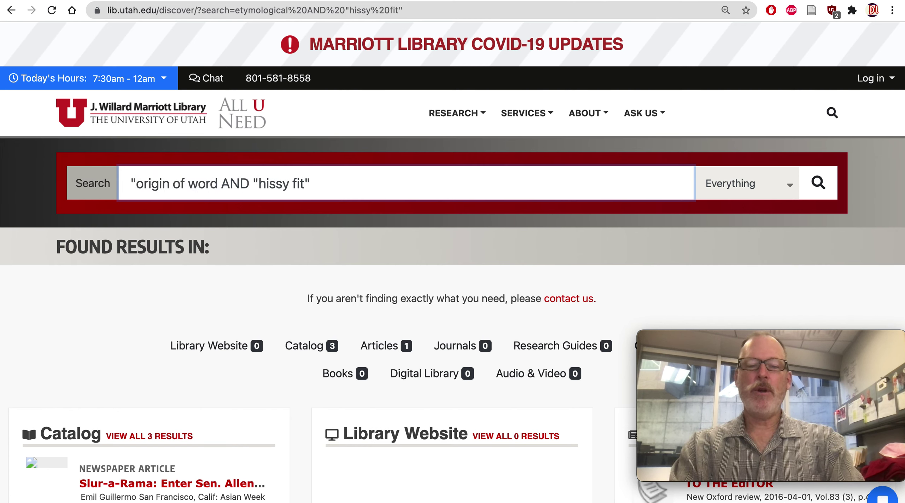
{"action": "type", "text": "*\""}
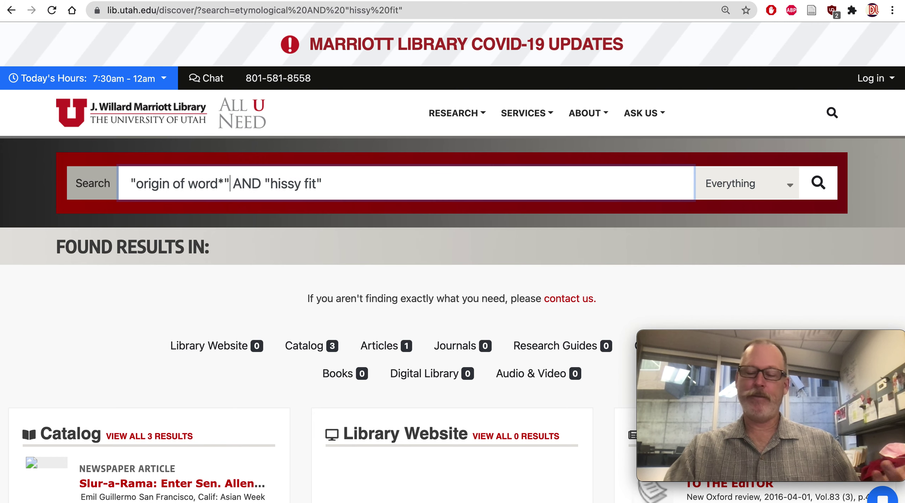
{"action": "key", "text": "Return"}
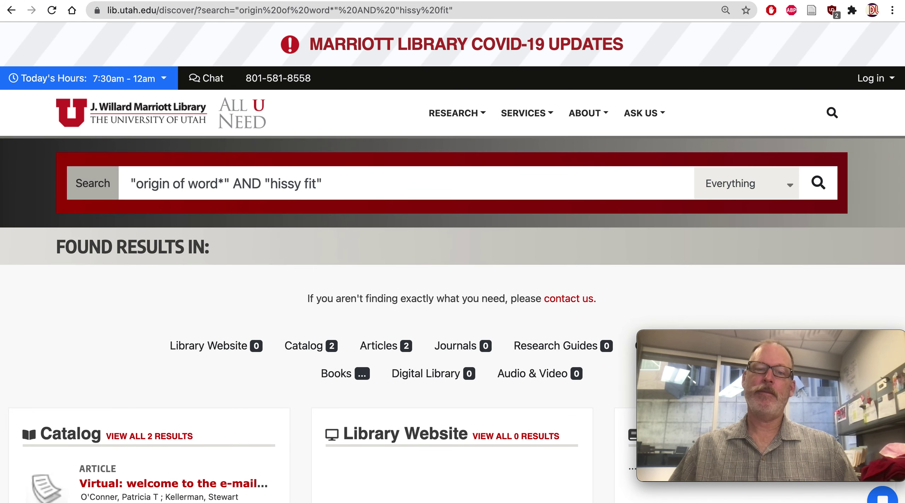
{"action": "scroll", "coordinate": [126, 301], "scroll_direction": "down", "scroll_amount": 8}
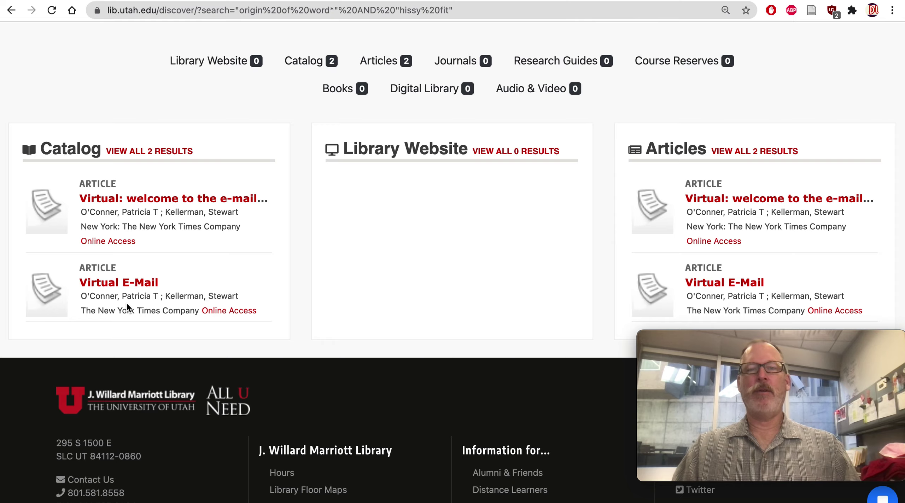
{"action": "scroll", "coordinate": [126, 302], "scroll_direction": "up", "scroll_amount": 8}
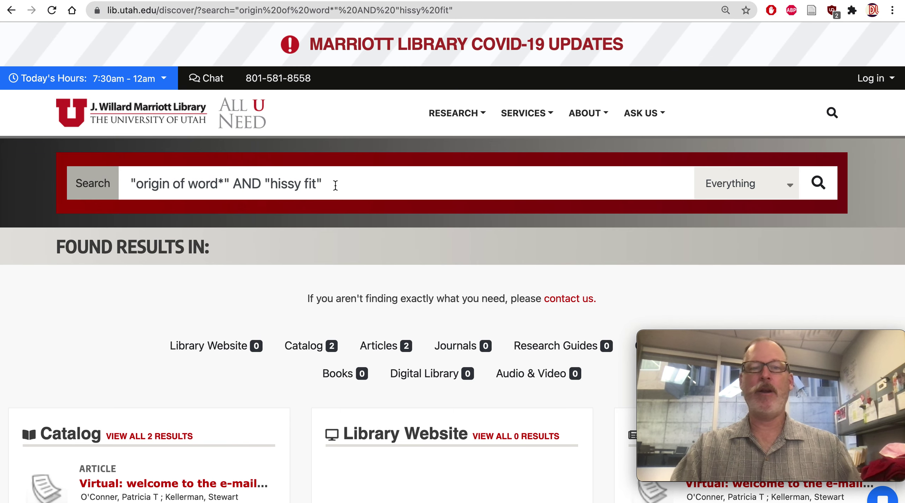
{"action": "left_click_drag", "start_coordinate": [335, 185], "coordinate": [262, 175]}
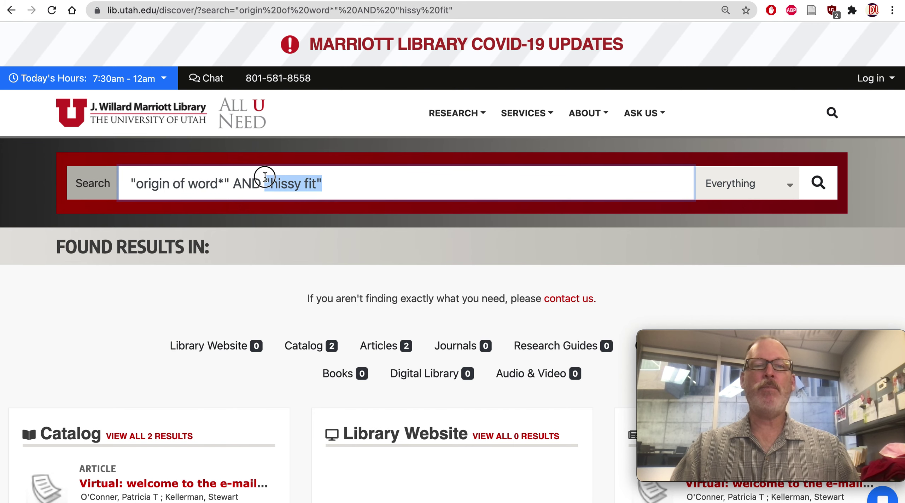
Rewrite the query as (etymolog* OR "origin of word*") AND anger.
{"action": "type", "text": "anger"}
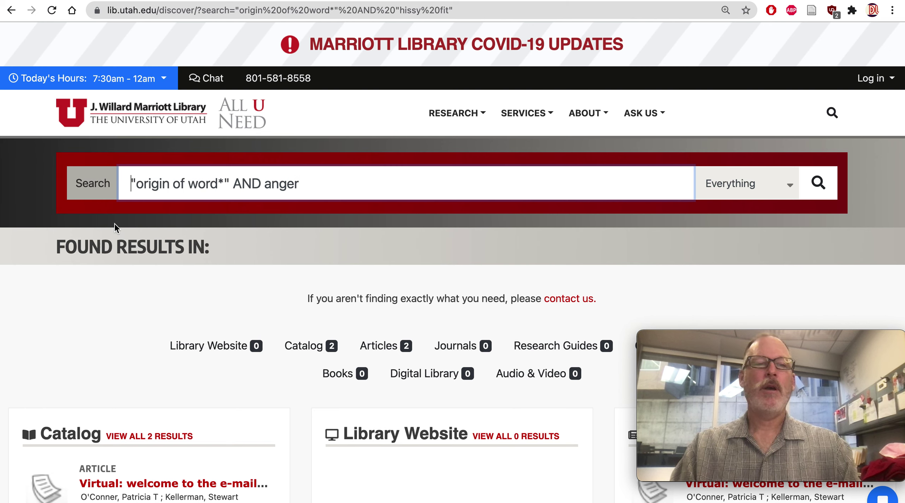
{"action": "type", "text": "("}
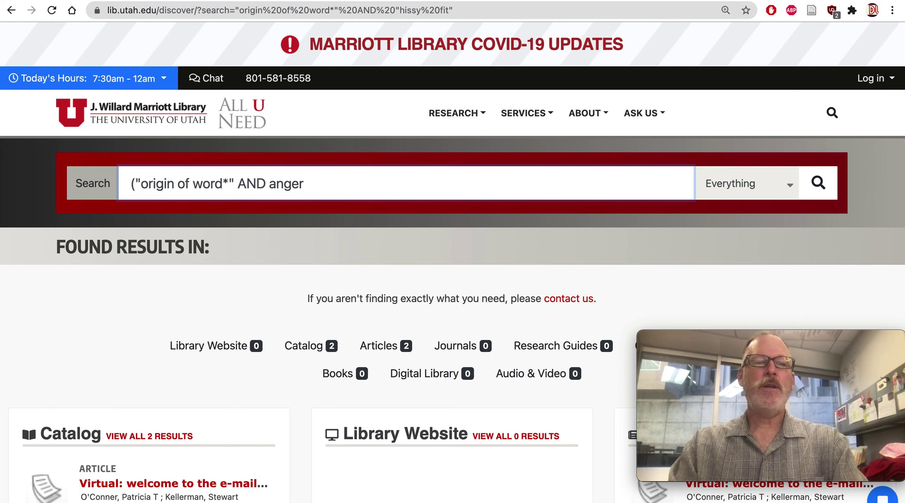
{"action": "type", "text": "etymolog"}
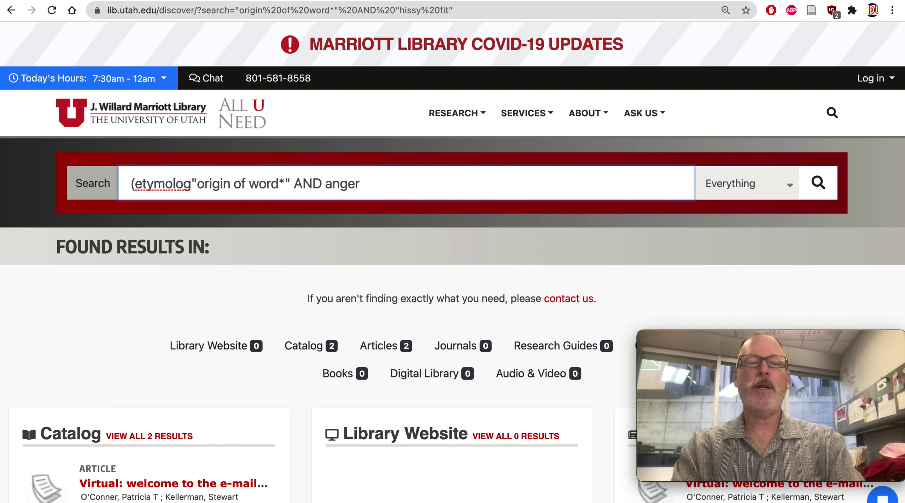
{"action": "type", "text": "*"}
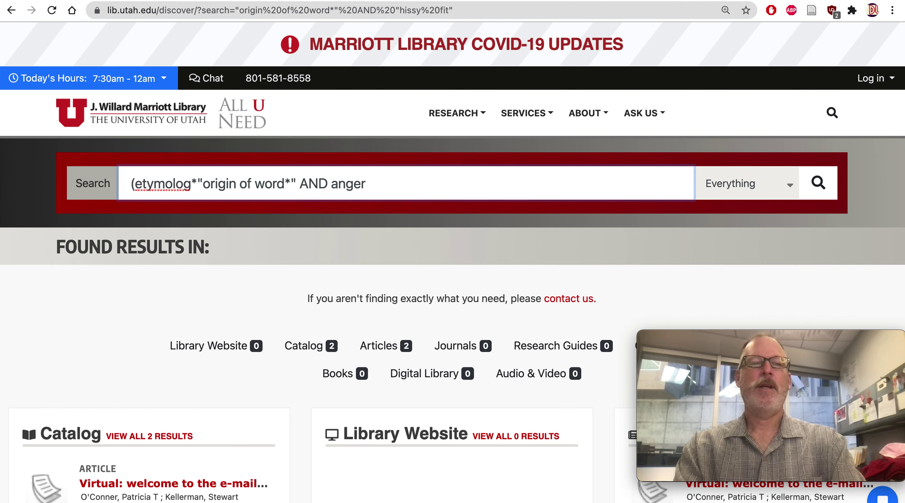
{"action": "type", "text": " AND"}
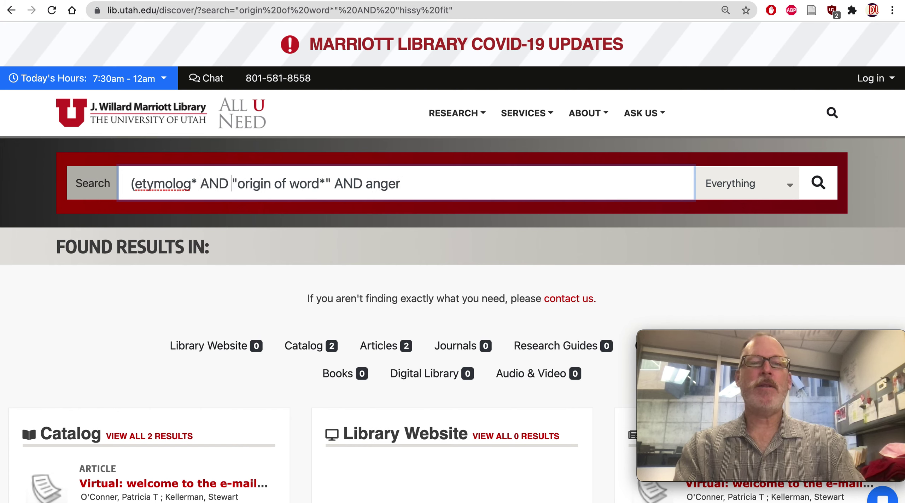
{"action": "key", "text": "BackSpace"}
{"action": "key", "text": "BackSpace"}
{"action": "key", "text": "BackSpace"}
{"action": "key", "text": "BackSpace"}
{"action": "key", "text": "BackSpace"}
{"action": "type", "text": "OR"}
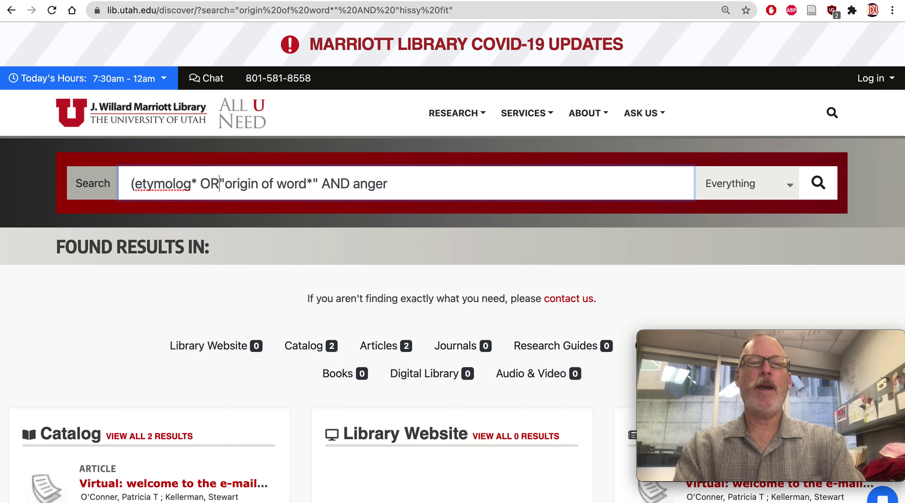
{"action": "key", "text": "Right"}
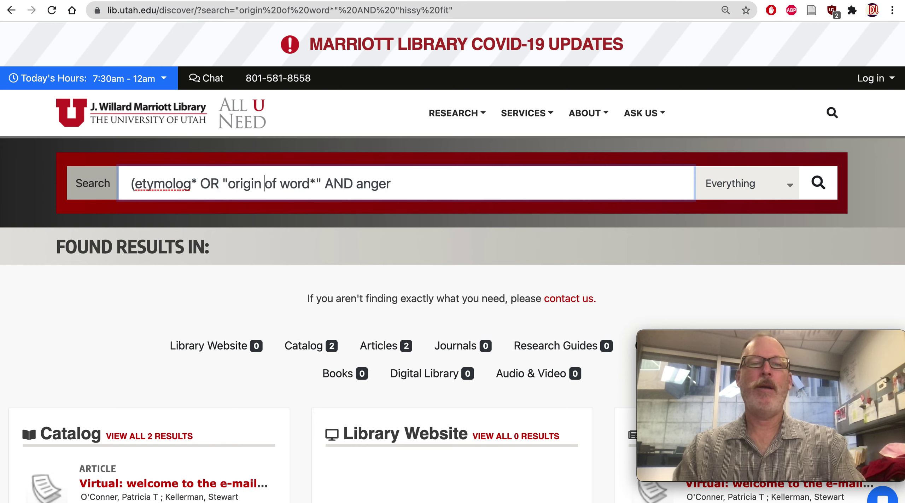
{"action": "key", "text": "alt+Right"}
{"action": "key", "text": "alt+Right"}
{"action": "type", "text": ")"}
Run the revised search, returning 19,292 catalog results, 10,235 articles and 118 books.
{"action": "scroll", "coordinate": [152, 232], "scroll_direction": "up", "scroll_amount": 10}
{"action": "scroll", "coordinate": [151, 232], "scroll_direction": "up", "scroll_amount": 2}
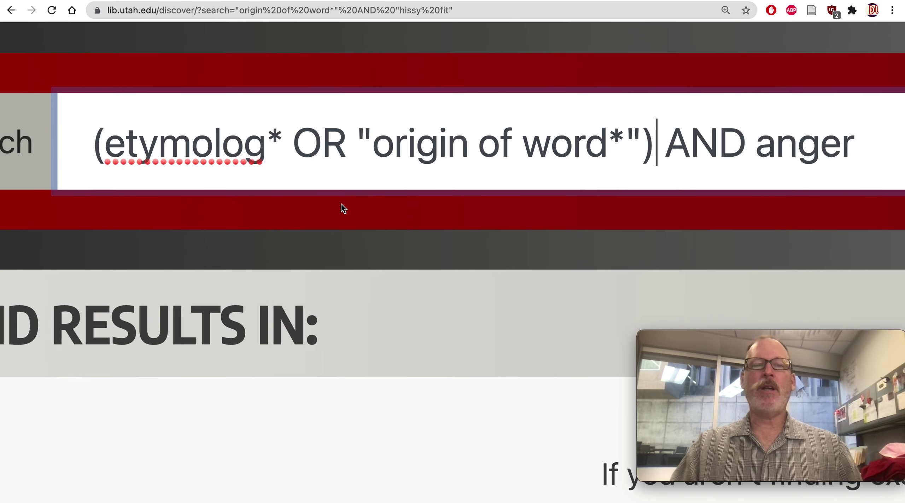
{"action": "scroll", "coordinate": [343, 208], "scroll_direction": "right", "scroll_amount": 2}
{"action": "scroll", "coordinate": [343, 207], "scroll_direction": "right", "scroll_amount": 1}
{"action": "scroll", "coordinate": [343, 208], "scroll_direction": "down", "scroll_amount": 5}
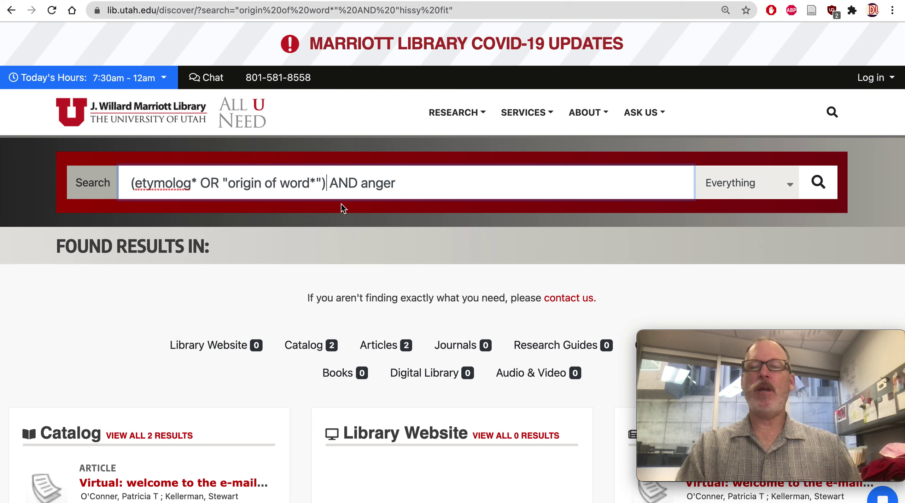
{"action": "left_click", "coordinate": [816, 184]}
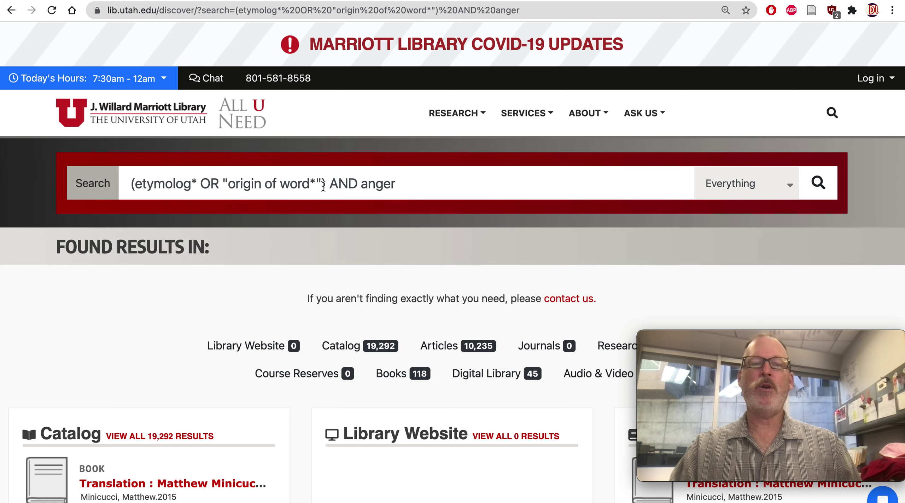
Review the 19,292 catalog, 10,235 article and 118 book counts, then select the whole query to copy.
{"action": "scroll", "coordinate": [239, 281], "scroll_direction": "down", "scroll_amount": 10}
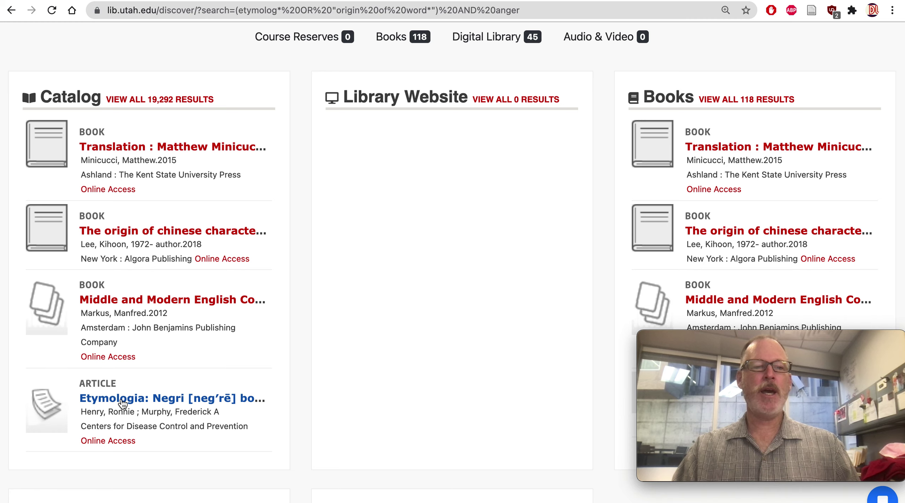
{"action": "scroll", "coordinate": [297, 315], "scroll_direction": "up", "scroll_amount": 5}
{"action": "scroll", "coordinate": [297, 320], "scroll_direction": "up", "scroll_amount": 3}
{"action": "left_click_drag", "start_coordinate": [405, 151], "coordinate": [105, 149]}
{"action": "key", "text": "ctrl+c"}
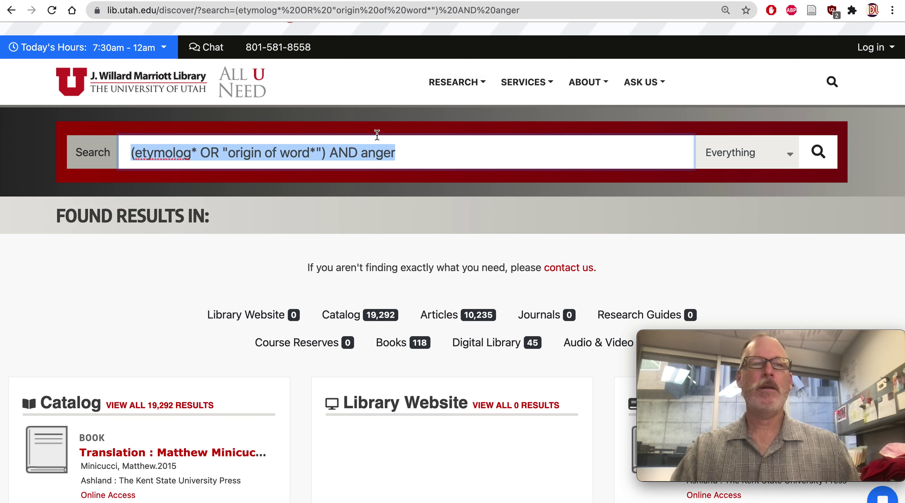
{"action": "left_click", "coordinate": [72, 11]}
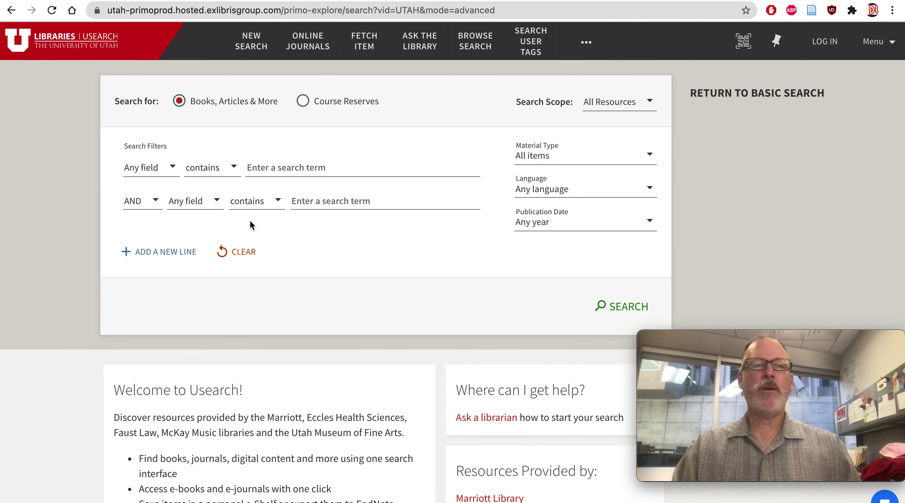
Limit the first advanced-search row to Title and enter 'anger'.
{"action": "left_click", "coordinate": [171, 169]}
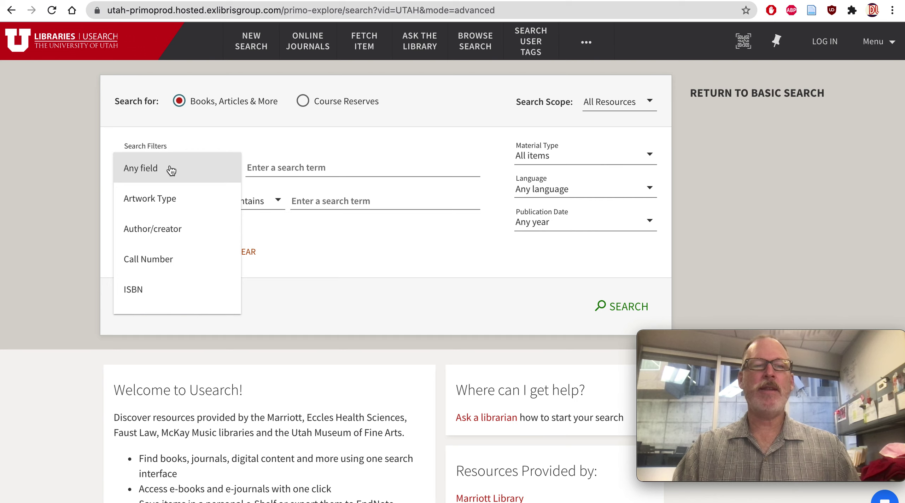
{"action": "left_click", "coordinate": [171, 169]}
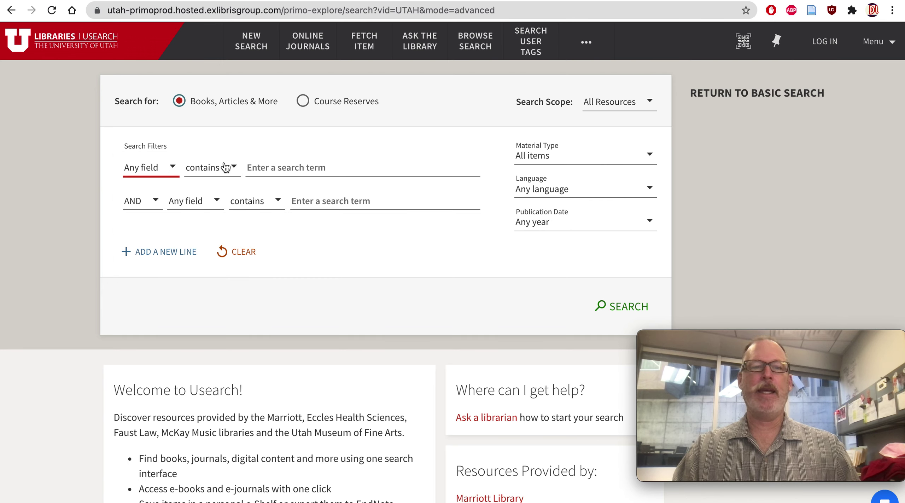
{"action": "left_click", "coordinate": [173, 170]}
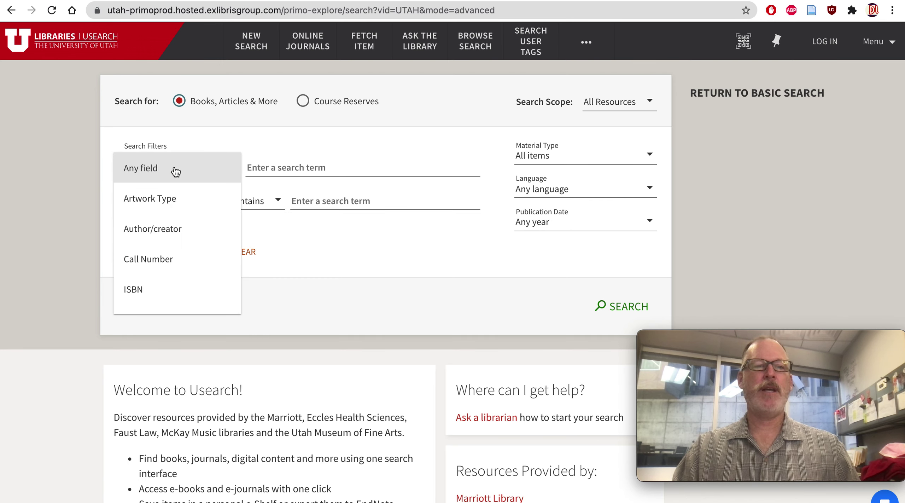
{"action": "scroll", "coordinate": [171, 228], "scroll_direction": "down", "scroll_amount": 3}
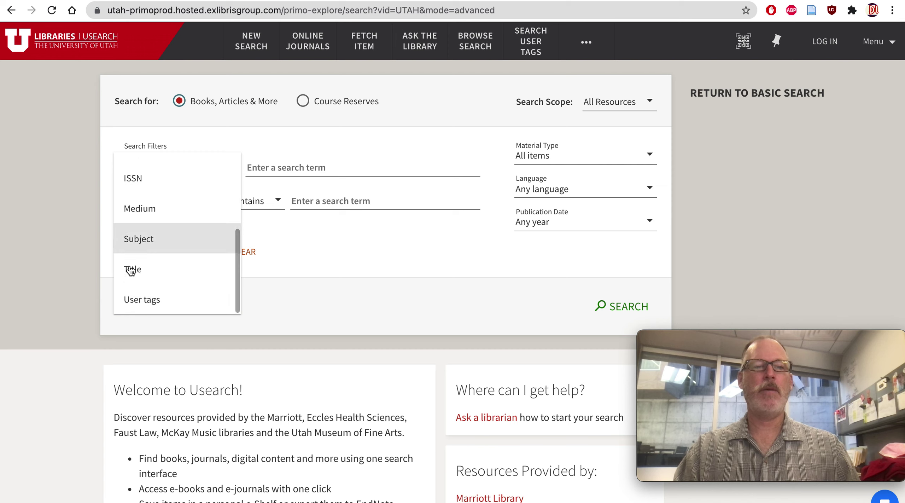
{"action": "left_click", "coordinate": [137, 272]}
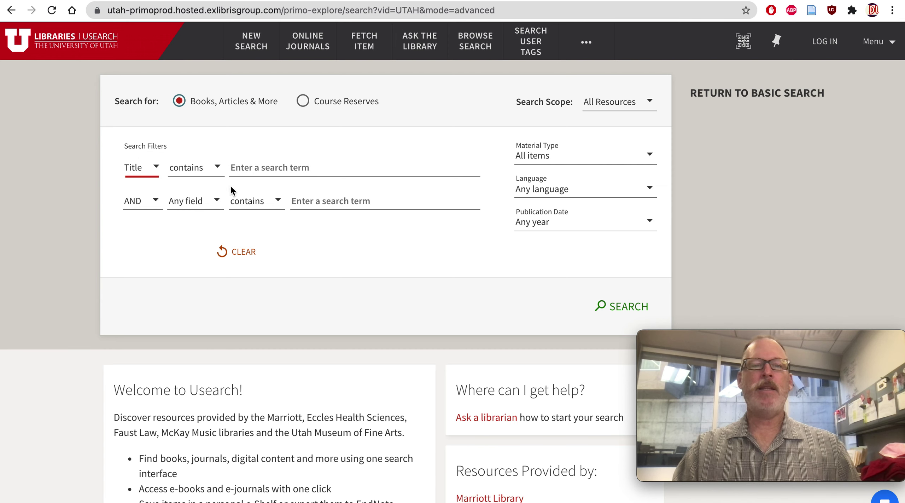
{"action": "left_click", "coordinate": [263, 167]}
{"action": "type", "text": "anger"}
{"action": "left_click", "coordinate": [85, 176]}
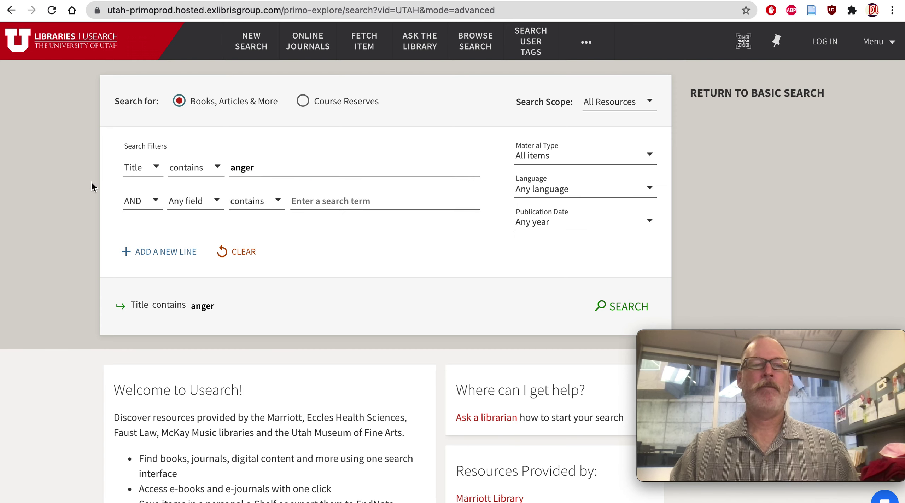
Paste the query into row two, delete ' AND anger', and run the advanced search.
{"action": "left_click", "coordinate": [335, 202]}
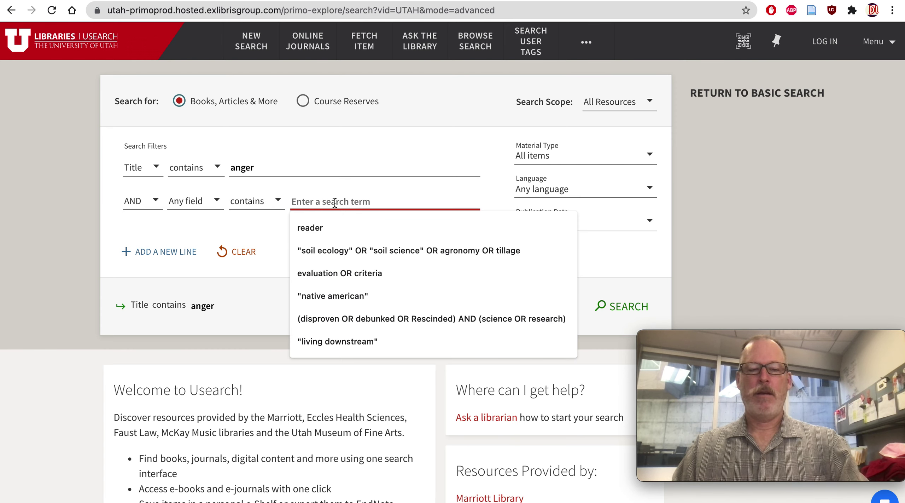
{"action": "key", "text": "ctrl+v"}
{"action": "key", "text": "BackSpace"}
{"action": "key", "text": "BackSpace"}
{"action": "key", "text": "BackSpace"}
{"action": "key", "text": "BackSpace"}
{"action": "key", "text": "BackSpace"}
{"action": "key", "text": "BackSpace"}
{"action": "key", "text": "BackSpace"}
{"action": "key", "text": "BackSpace"}
{"action": "key", "text": "BackSpace"}
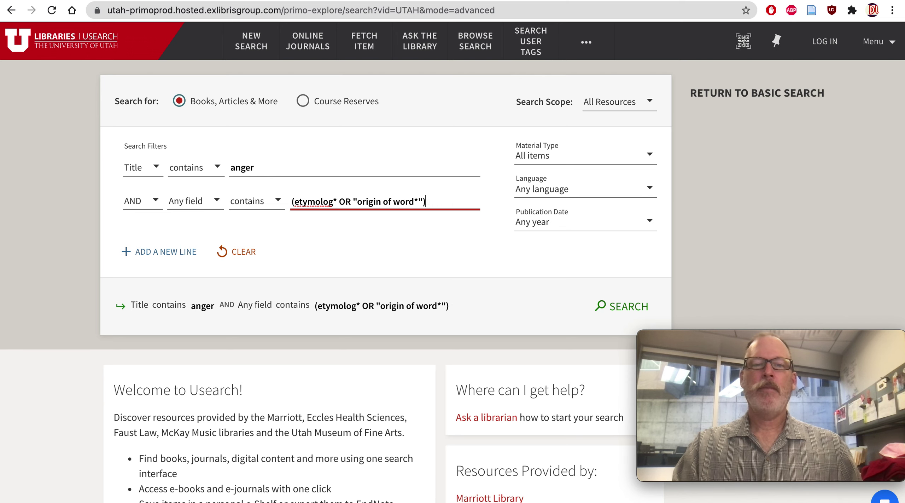
{"action": "scroll", "coordinate": [334, 210], "scroll_direction": "up", "scroll_amount": 5}
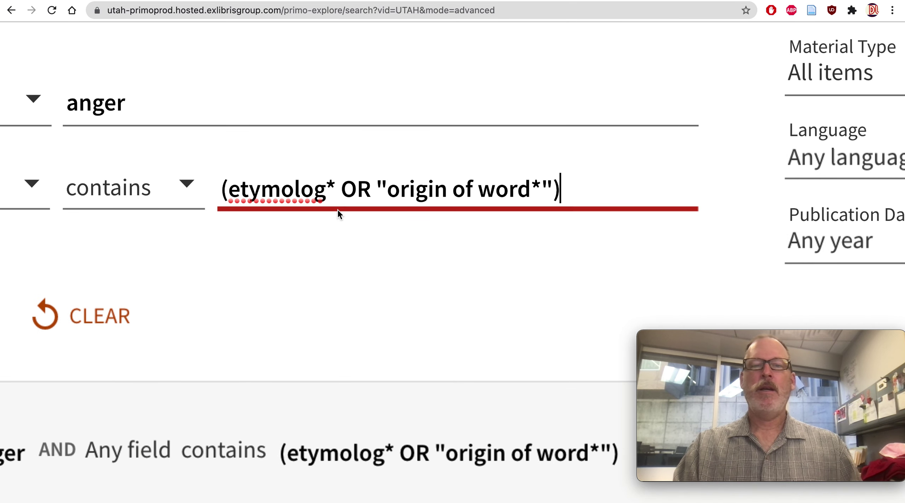
{"action": "scroll", "coordinate": [338, 209], "scroll_direction": "left", "scroll_amount": 3}
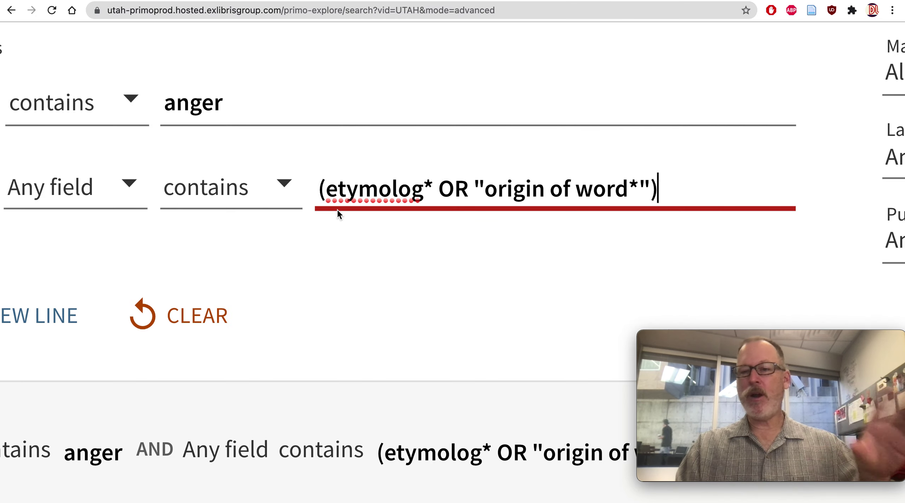
{"action": "scroll", "coordinate": [337, 209], "scroll_direction": "down", "scroll_amount": 5}
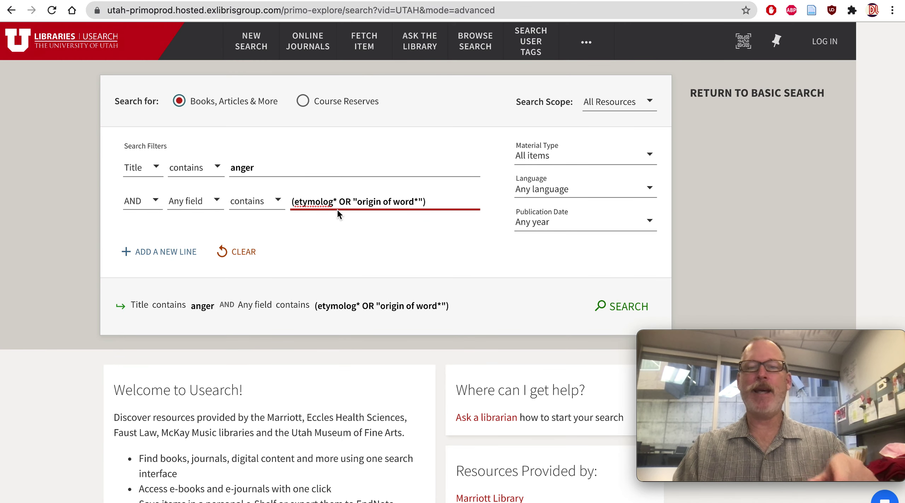
{"action": "left_click", "coordinate": [625, 316]}
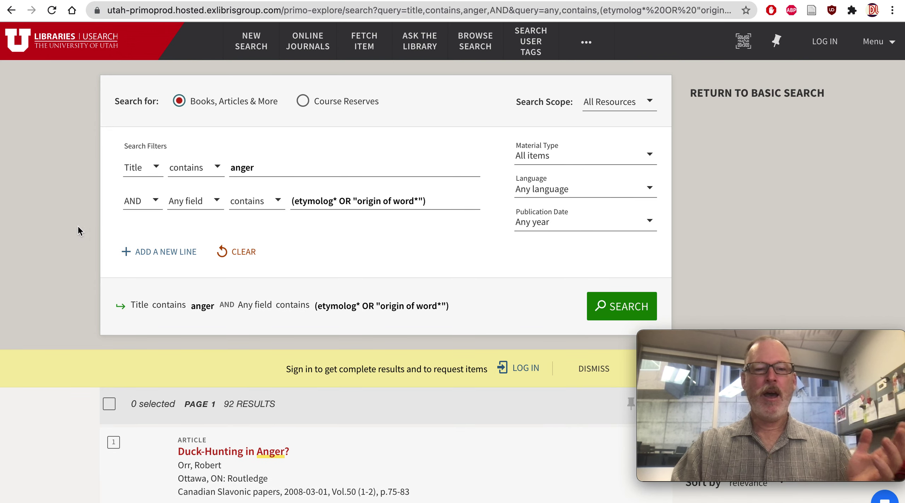
{"action": "scroll", "coordinate": [72, 272], "scroll_direction": "down", "scroll_amount": 10}
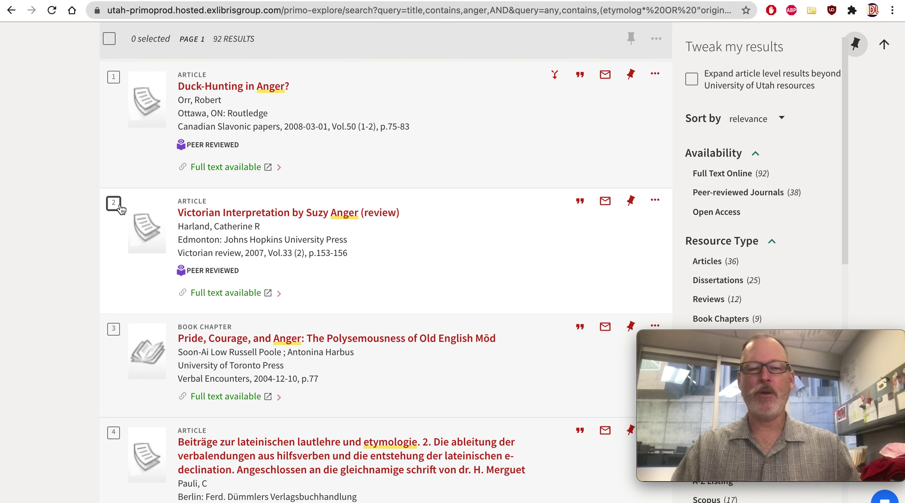
{"action": "scroll", "coordinate": [121, 208], "scroll_direction": "down", "scroll_amount": 5}
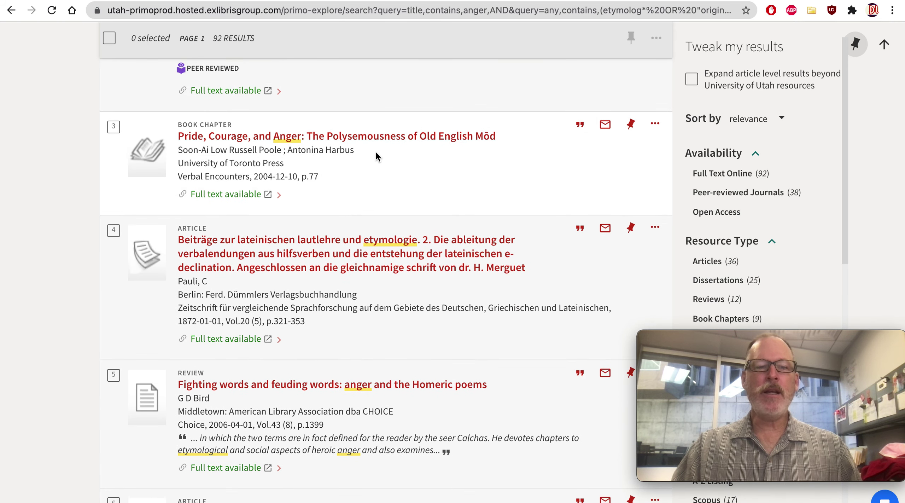
{"action": "scroll", "coordinate": [375, 152], "scroll_direction": "down", "scroll_amount": 3}
{"action": "scroll", "coordinate": [375, 151], "scroll_direction": "down", "scroll_amount": 2}
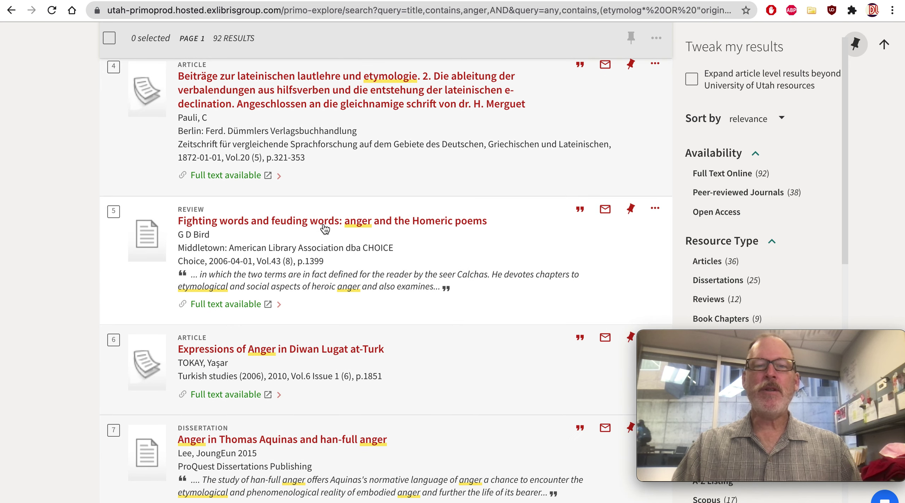
{"action": "scroll", "coordinate": [354, 223], "scroll_direction": "down", "scroll_amount": 5}
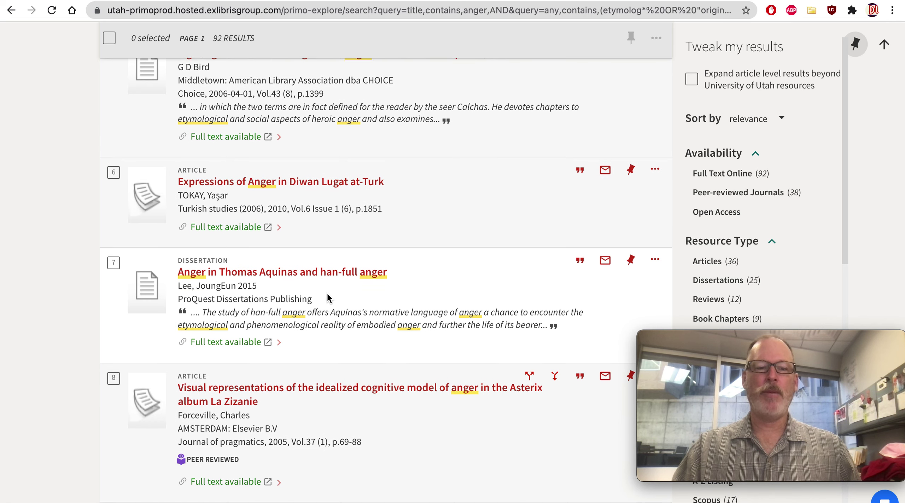
{"action": "scroll", "coordinate": [327, 293], "scroll_direction": "down", "scroll_amount": 5}
{"action": "scroll", "coordinate": [327, 295], "scroll_direction": "down", "scroll_amount": 3}
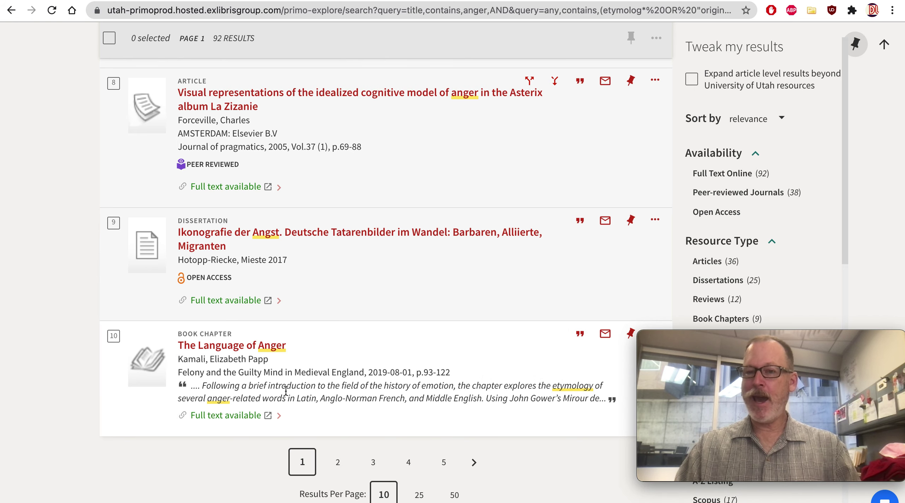
{"action": "scroll", "coordinate": [285, 390], "scroll_direction": "up", "scroll_amount": 15}
{"action": "scroll", "coordinate": [286, 390], "scroll_direction": "up", "scroll_amount": 5}
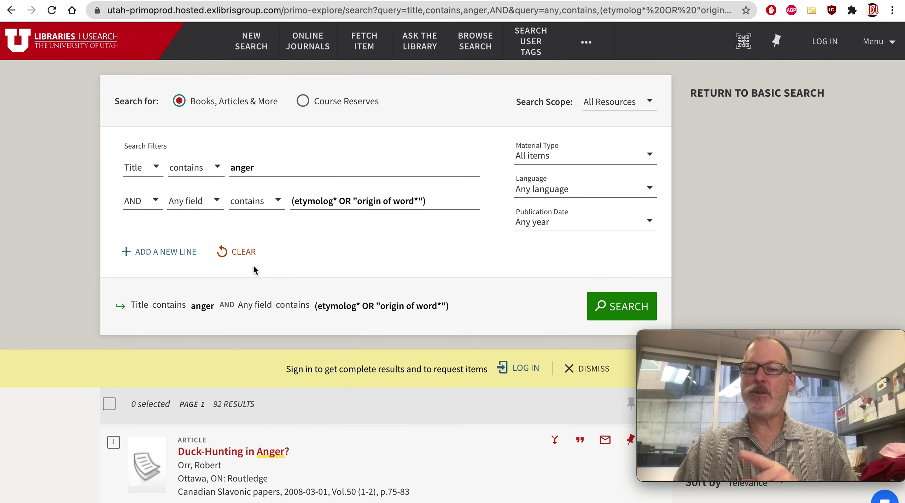
{"action": "left_click", "coordinate": [71, 11]}
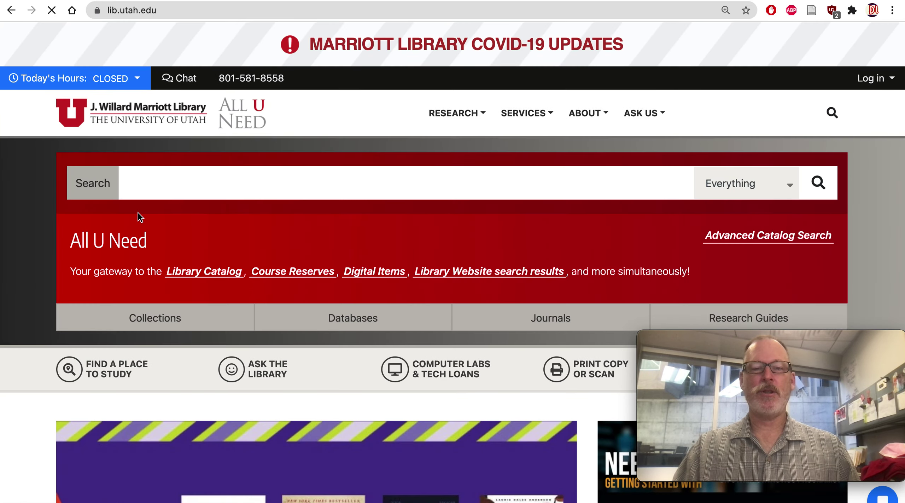
Open the library's Databases list, filter to databases starting with J, and scroll to JSTOR.
{"action": "left_click", "coordinate": [362, 326]}
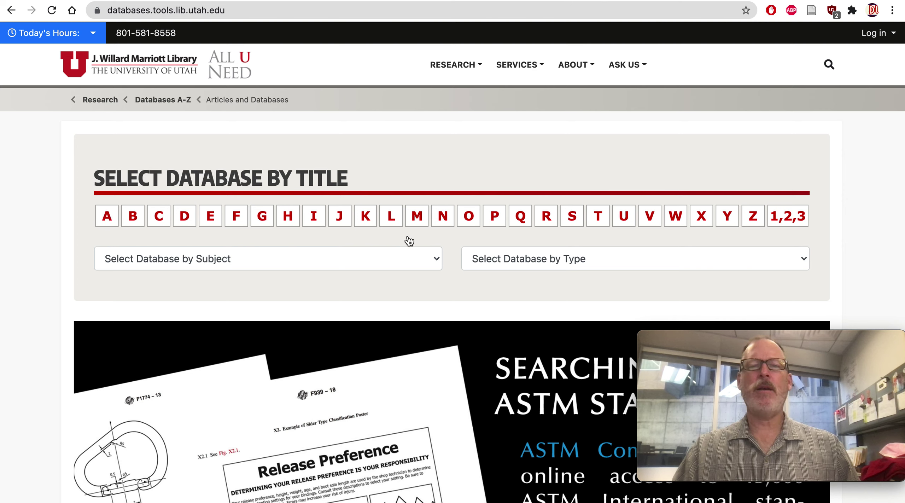
{"action": "left_click", "coordinate": [341, 220]}
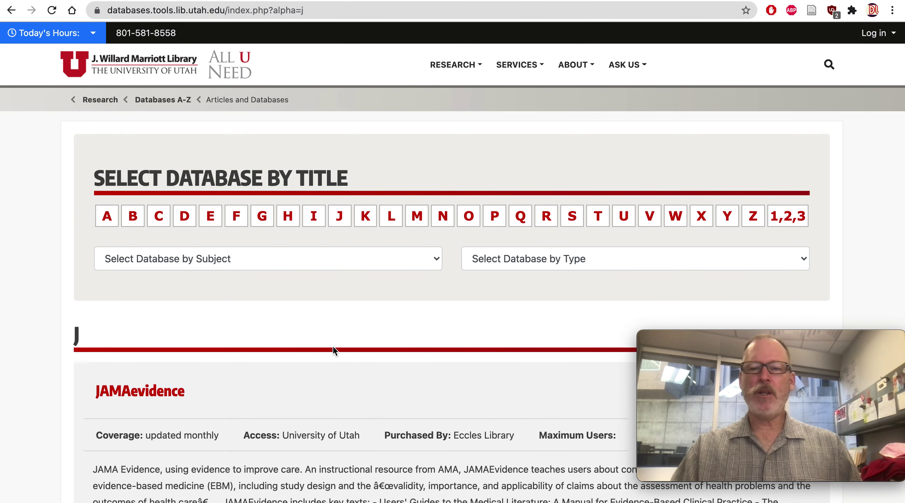
{"action": "scroll", "coordinate": [332, 346], "scroll_direction": "down", "scroll_amount": 10}
{"action": "scroll", "coordinate": [332, 345], "scroll_direction": "down", "scroll_amount": 20}
{"action": "scroll", "coordinate": [333, 346], "scroll_direction": "down", "scroll_amount": 14}
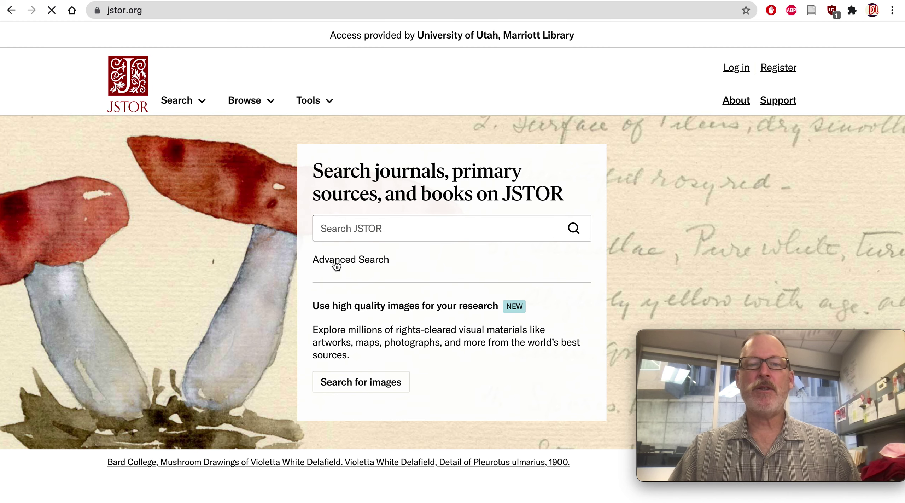
On JSTOR Advanced Search, enter 'anger' as the first keyword limited to Item Title.
{"action": "left_click", "coordinate": [337, 262]}
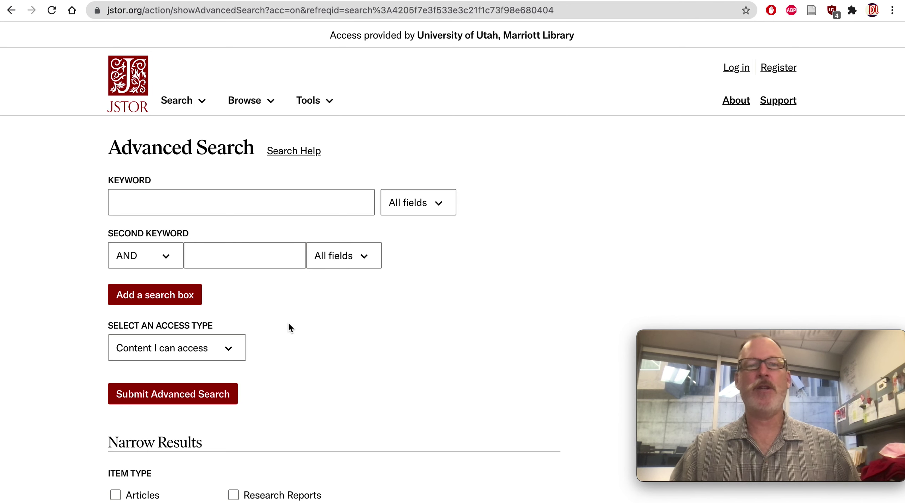
{"action": "left_click", "coordinate": [174, 193]}
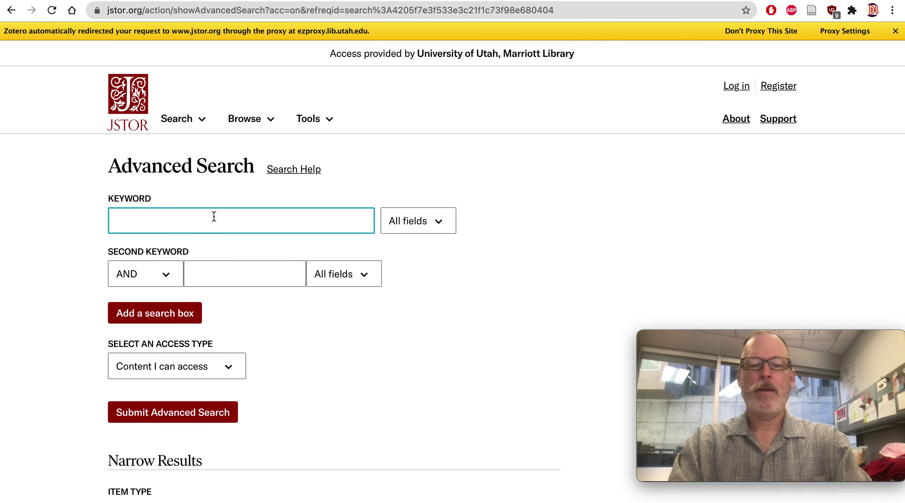
{"action": "type", "text": "anger"}
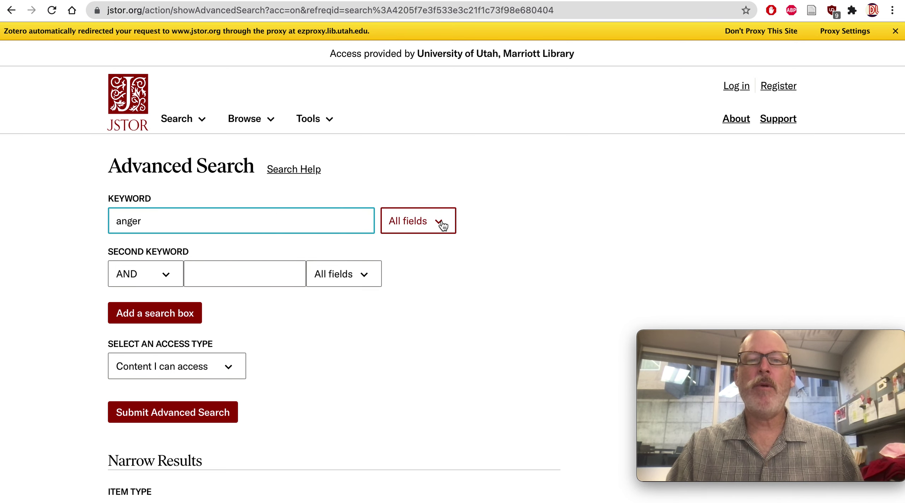
{"action": "left_click", "coordinate": [442, 225]}
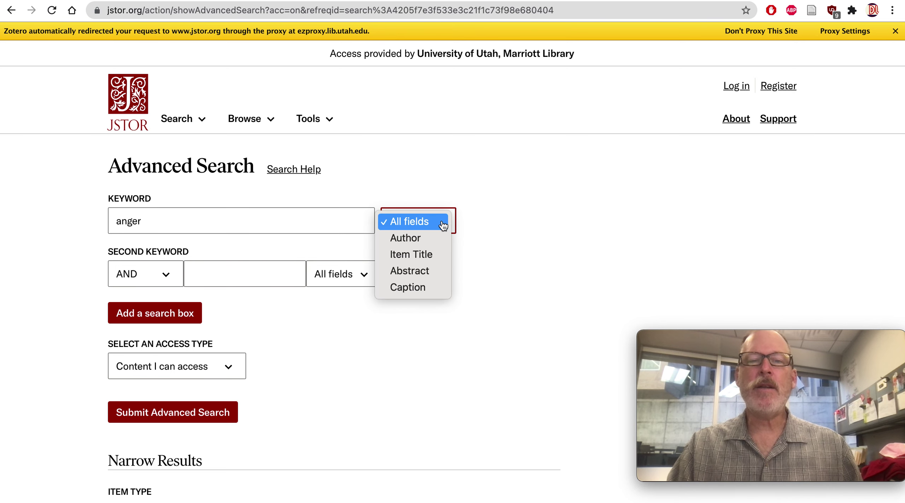
{"action": "left_click", "coordinate": [422, 259]}
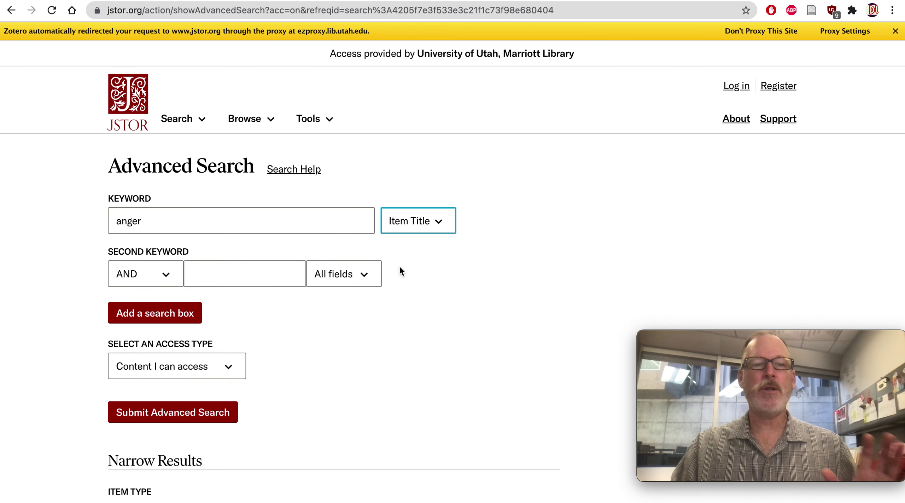
Paste the etymology query as the second keyword, trimming ' AND anger' and the parentheses.
{"action": "left_click", "coordinate": [206, 276]}
{"action": "key", "text": "super+v"}
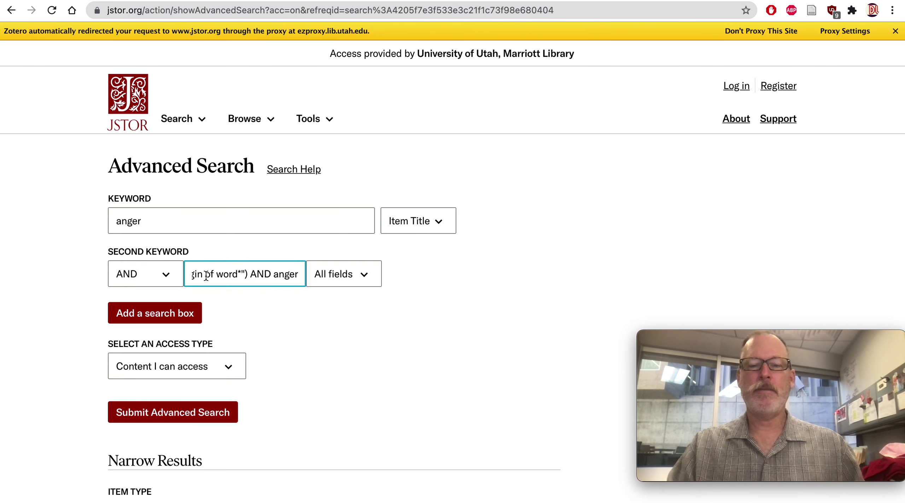
{"action": "key", "text": "BackSpace"}
{"action": "key", "text": "BackSpace"}
{"action": "key", "text": "BackSpace"}
{"action": "key", "text": "BackSpace"}
{"action": "key", "text": "BackSpace"}
{"action": "key", "text": "BackSpace"}
{"action": "key", "text": "BackSpace"}
{"action": "key", "text": "BackSpace"}
{"action": "key", "text": "BackSpace"}
{"action": "key", "text": "BackSpace"}
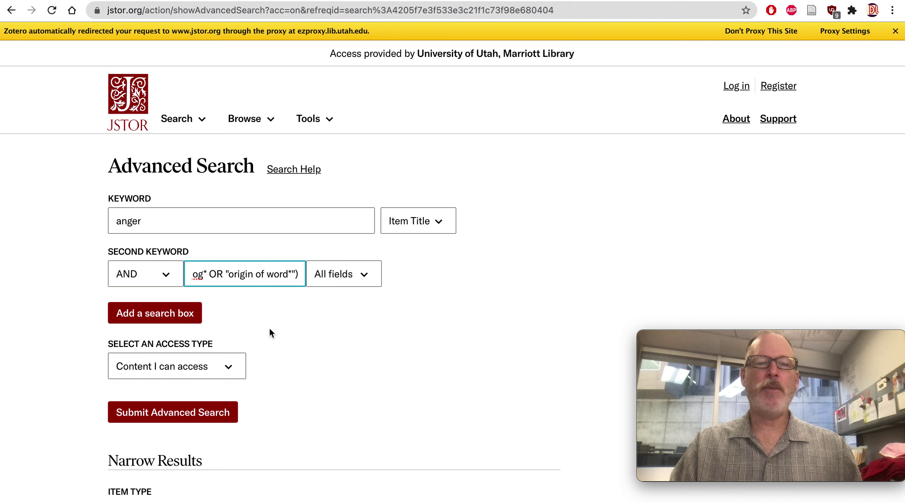
{"action": "key", "text": "BackSpace"}
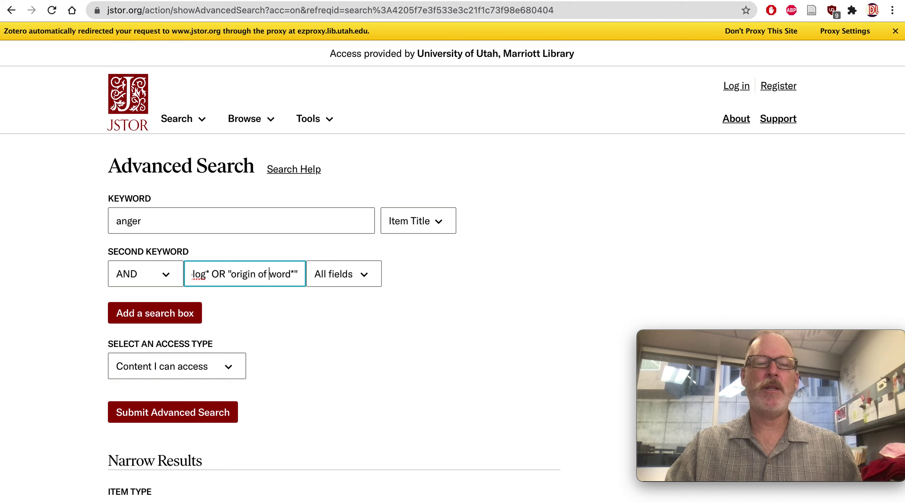
{"action": "key", "text": "Left"}
{"action": "key", "text": "Left"}
{"action": "key", "text": "Left"}
{"action": "key", "text": "Left"}
{"action": "key", "text": "Left"}
{"action": "key", "text": "Left"}
{"action": "key", "text": "Left"}
{"action": "key", "text": "Left"}
{"action": "key", "text": "Left"}
{"action": "key", "text": "Left"}
{"action": "key", "text": "Left"}
{"action": "key", "text": "Left"}
{"action": "key", "text": "Left"}
{"action": "key", "text": "Left"}
{"action": "key", "text": "Left"}
{"action": "key", "text": "Left"}
{"action": "key", "text": "Left"}
{"action": "key", "text": "Left"}
{"action": "key", "text": "Left"}
{"action": "key", "text": "Left"}
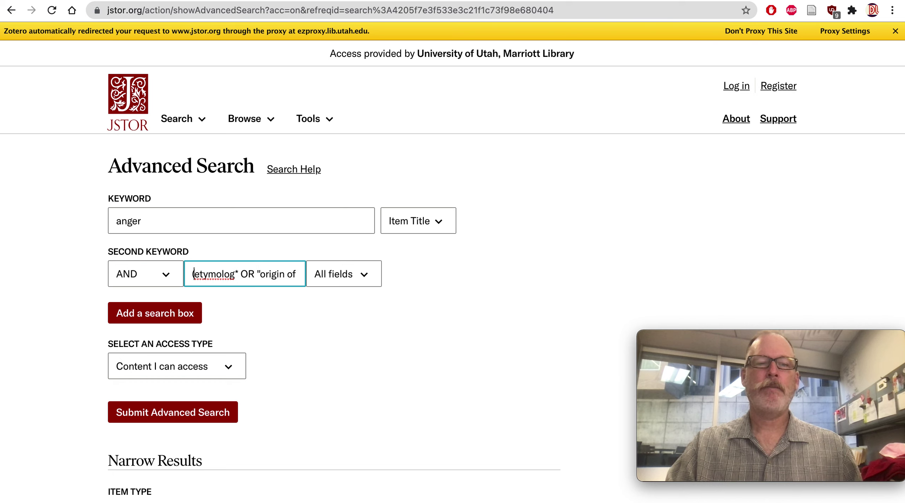
{"action": "key", "text": "BackSpace"}
{"action": "left_click", "coordinate": [348, 352]}
{"action": "left_click", "coordinate": [182, 414]}
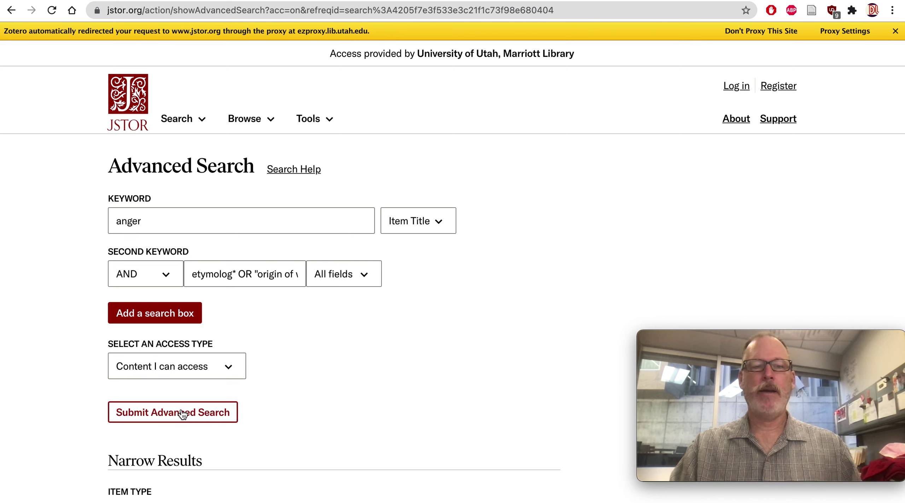
Submit the JSTOR search and scroll through the 21 journal articles with anger in the title.
{"action": "left_click", "coordinate": [182, 414]}
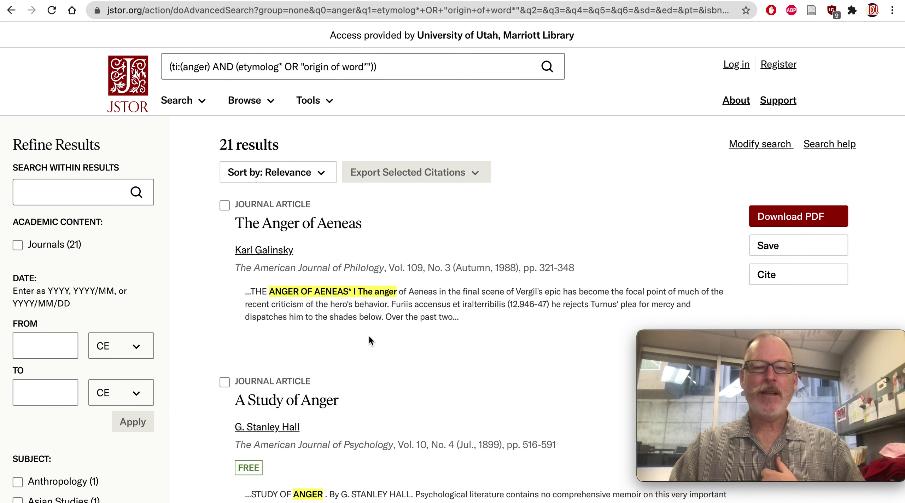
{"action": "scroll", "coordinate": [368, 334], "scroll_direction": "down", "scroll_amount": 5}
{"action": "scroll", "coordinate": [368, 336], "scroll_direction": "down", "scroll_amount": 4}
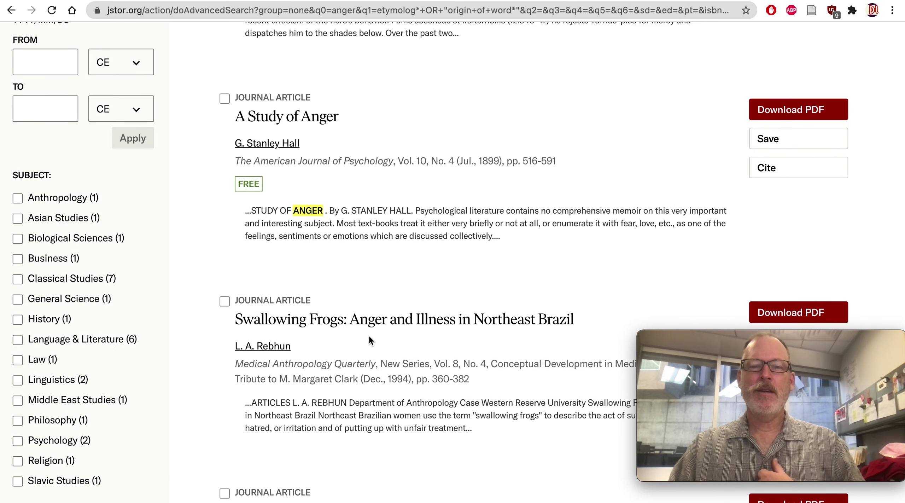
{"action": "scroll", "coordinate": [368, 334], "scroll_direction": "down", "scroll_amount": 8}
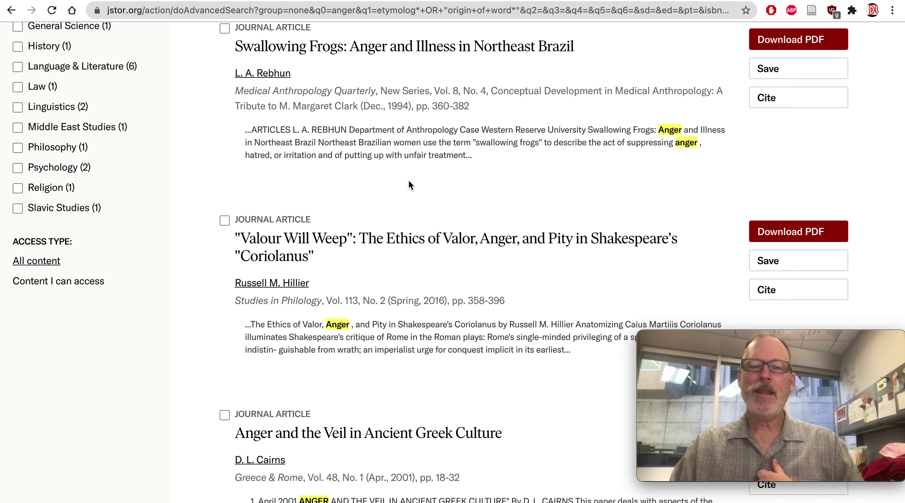
{"action": "scroll", "coordinate": [410, 185], "scroll_direction": "down", "scroll_amount": 7}
{"action": "scroll", "coordinate": [409, 184], "scroll_direction": "down", "scroll_amount": 8}
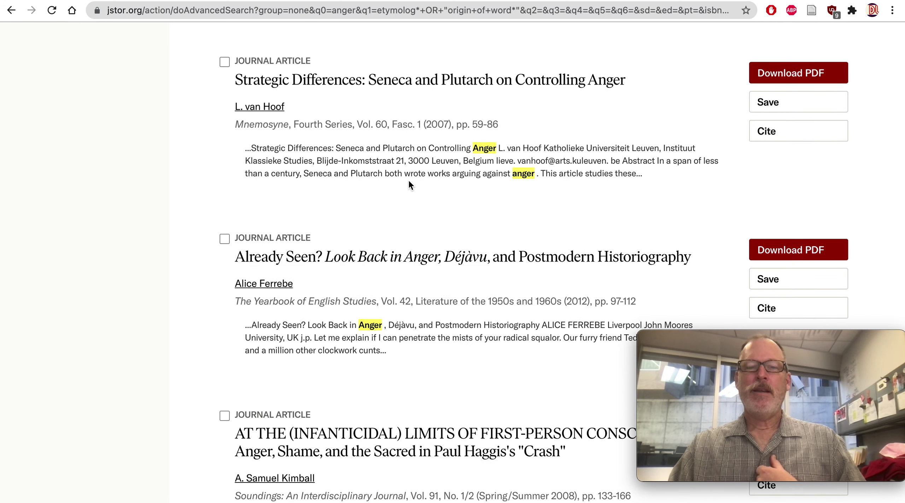
{"action": "scroll", "coordinate": [409, 182], "scroll_direction": "down", "scroll_amount": 13}
{"action": "scroll", "coordinate": [410, 185], "scroll_direction": "down", "scroll_amount": 2}
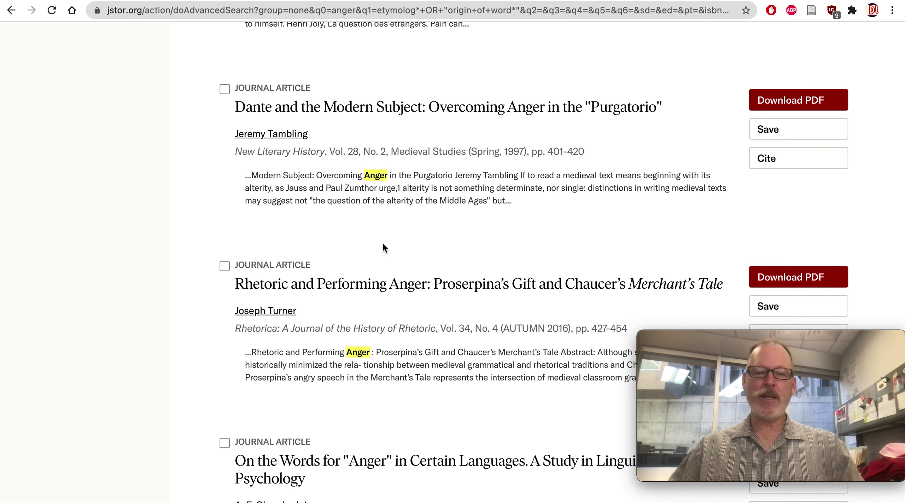
Switch from Chrome to OneNote to show the anger idioms notes and search-term box.
{"action": "key", "text": "super+Tab"}
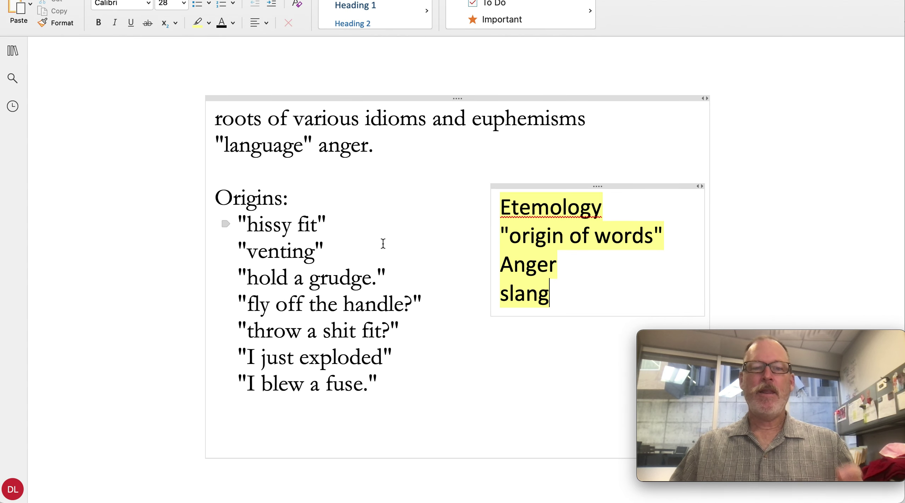